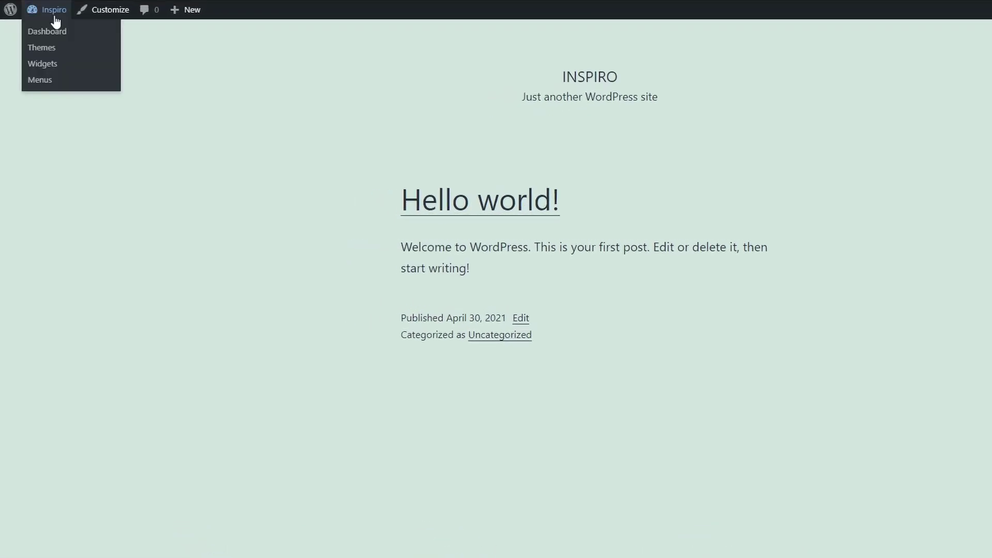
- Install the Inspiro theme from the theme directory and activate it, replacing Twenty Twenty-One
click(54, 34)
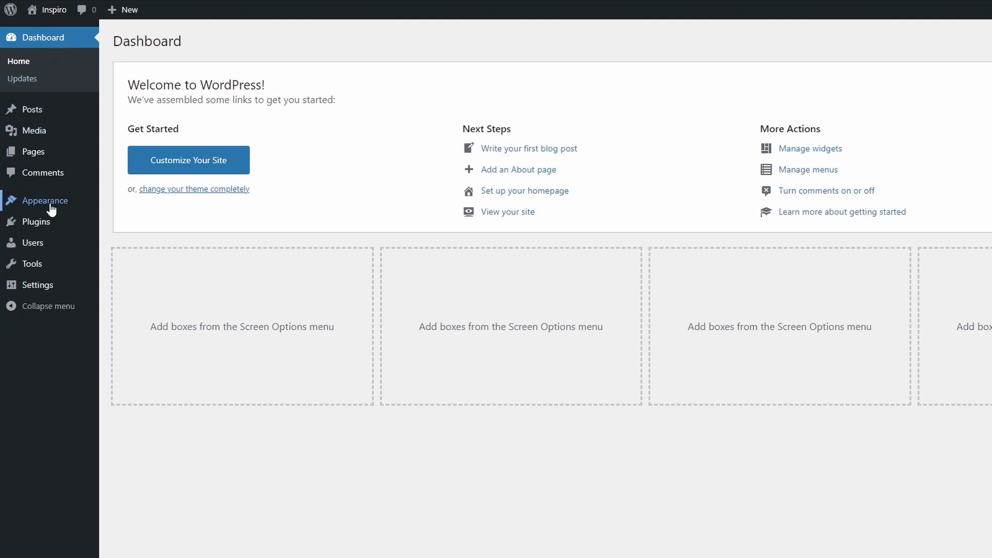
mouse_move(52, 205)
click(120, 204)
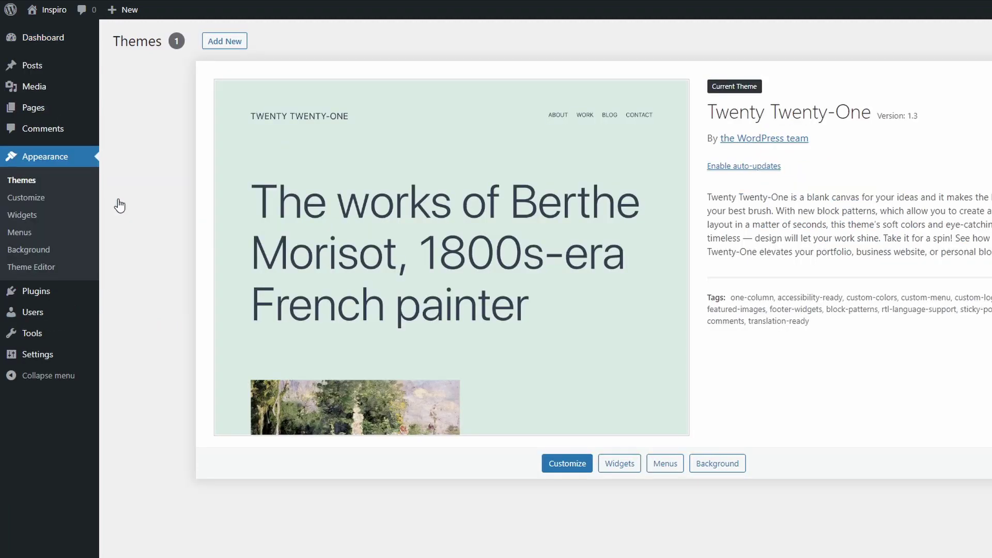
click(206, 52)
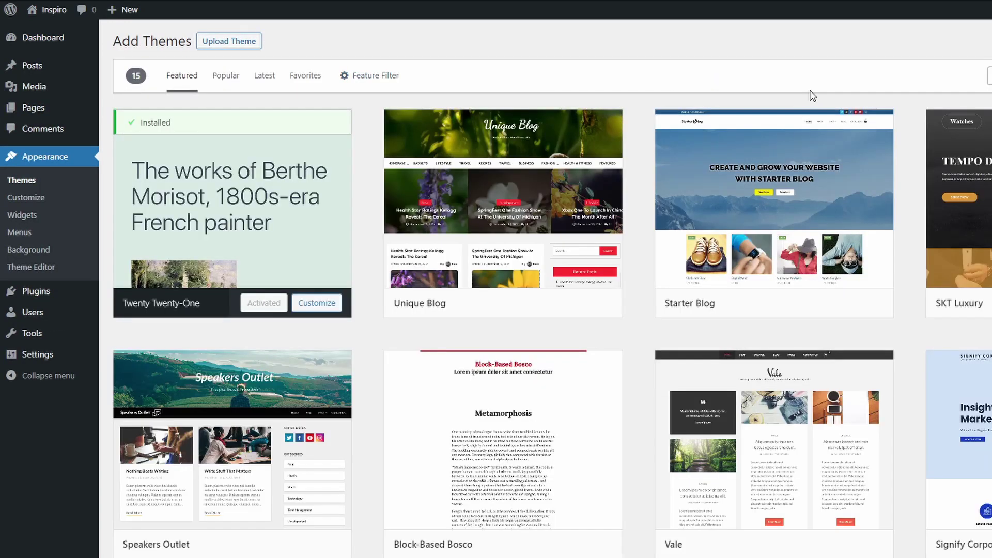
click(819, 76)
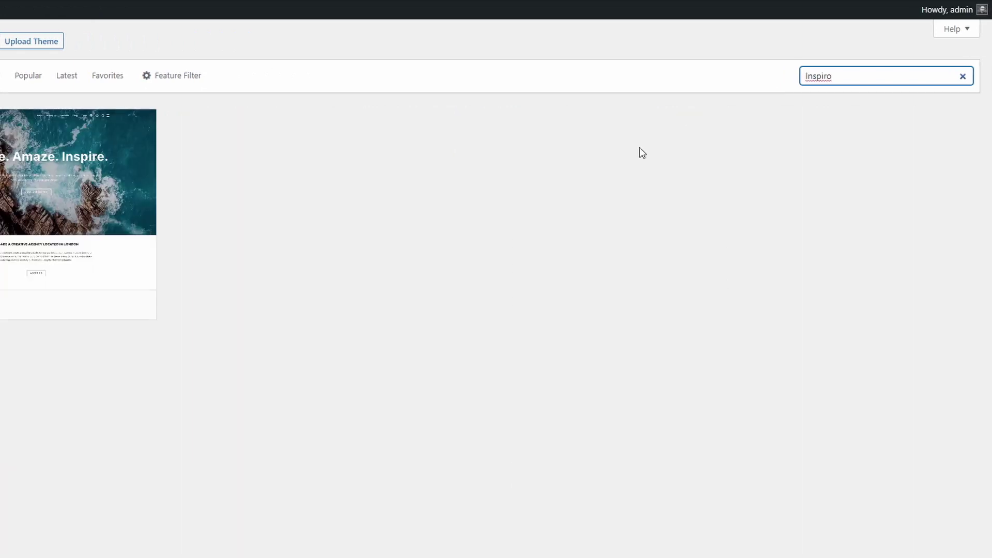
click(285, 311)
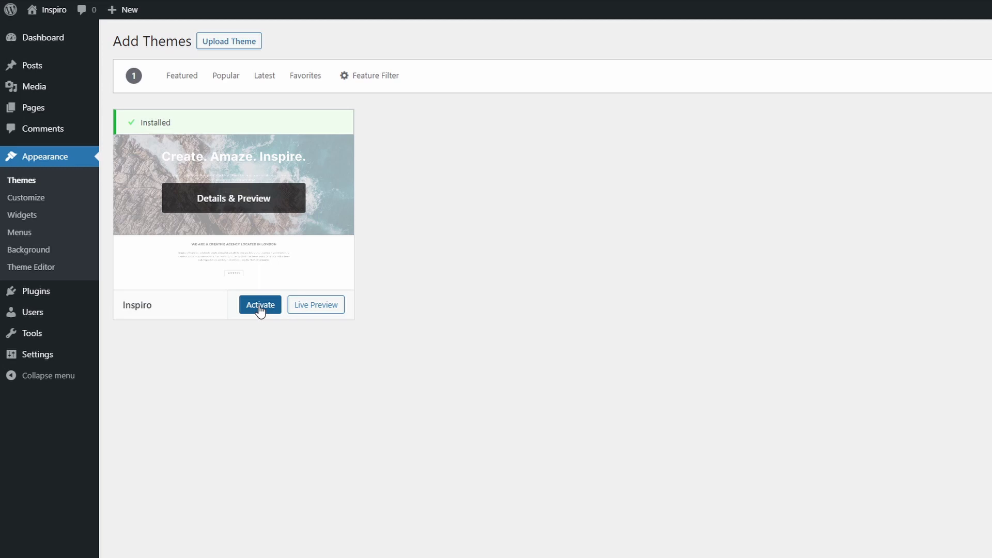
click(260, 308)
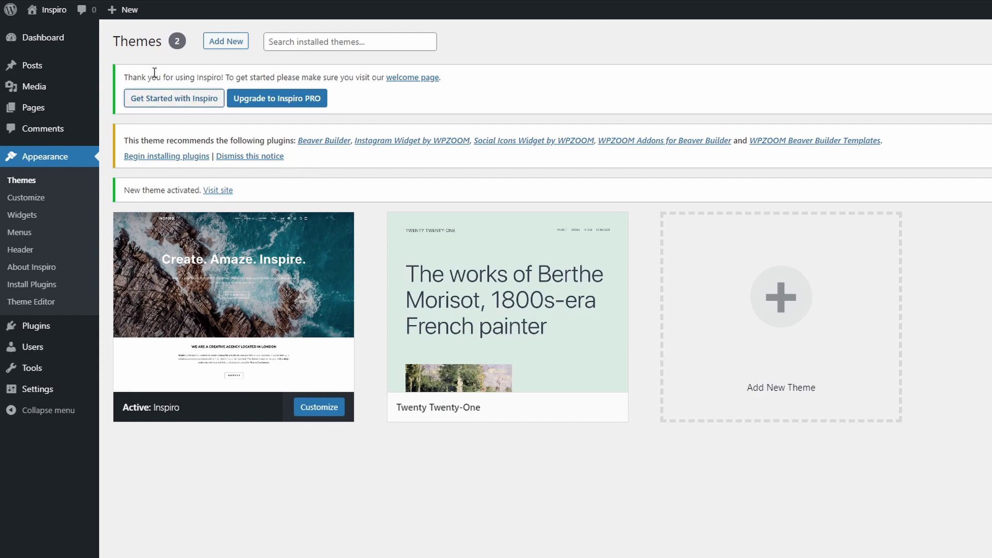
- Look over the new Inspiro front page, then download the inspiro.xml demo content file
click(51, 9)
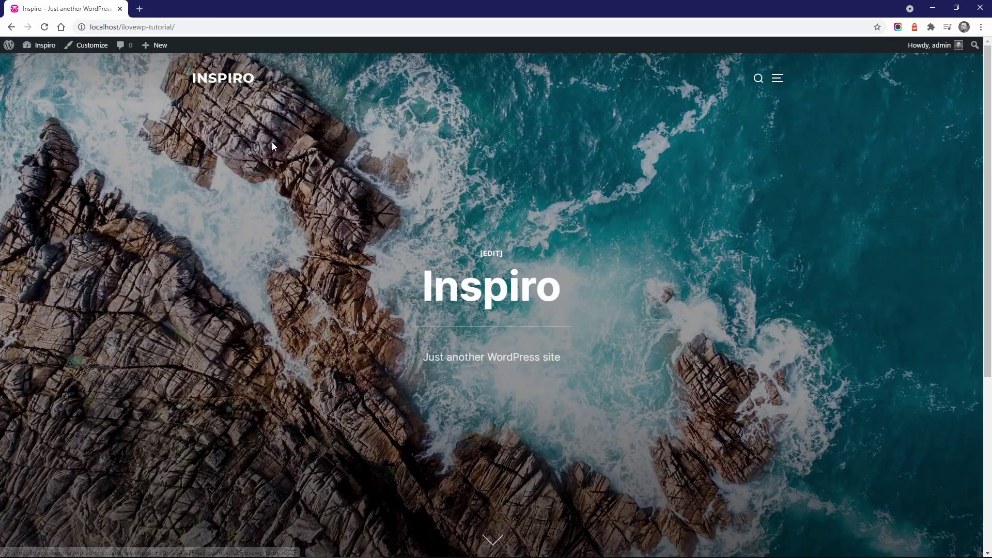
scroll(312, 186, down, 5)
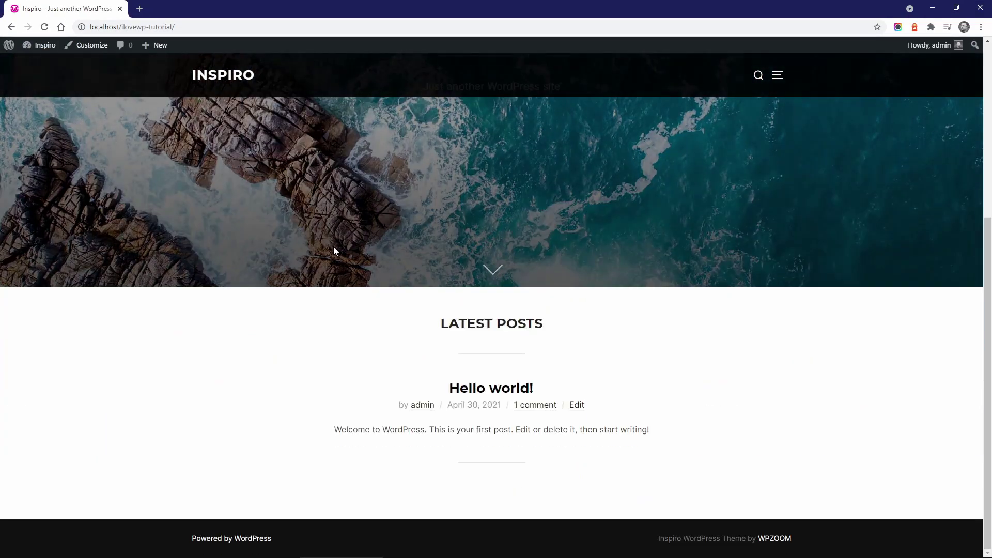
scroll(334, 251, up, 4)
scroll(334, 252, up, 1)
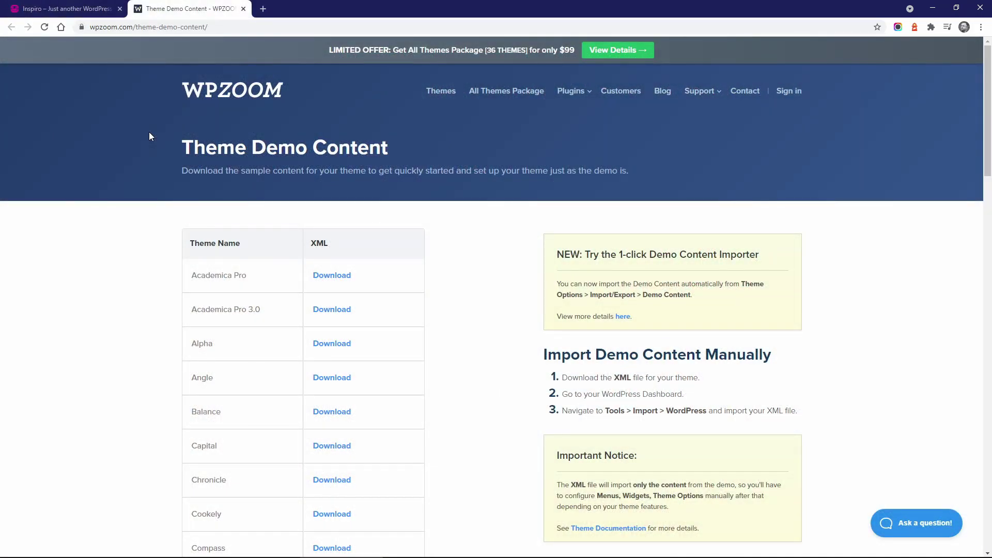
scroll(155, 310, down, 13)
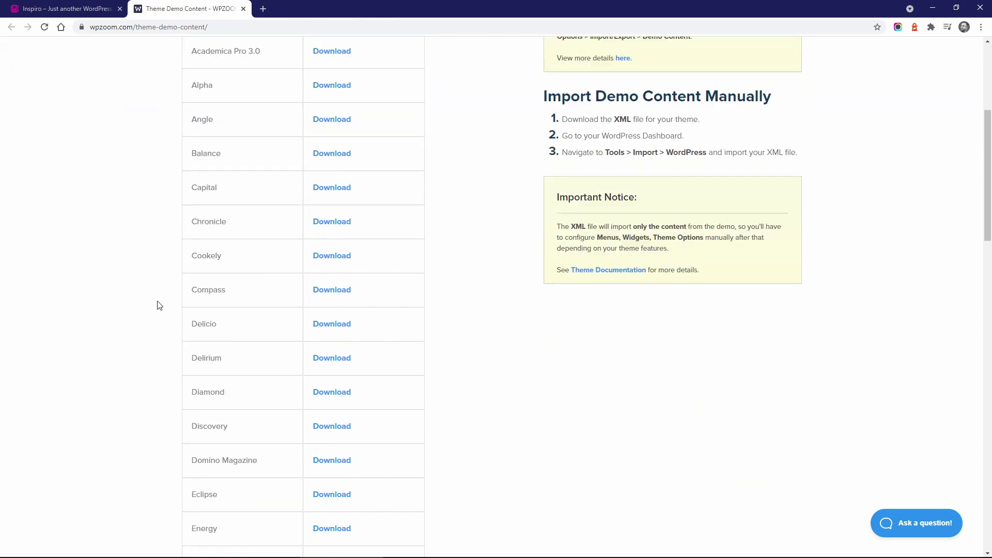
scroll(160, 328, down, 2)
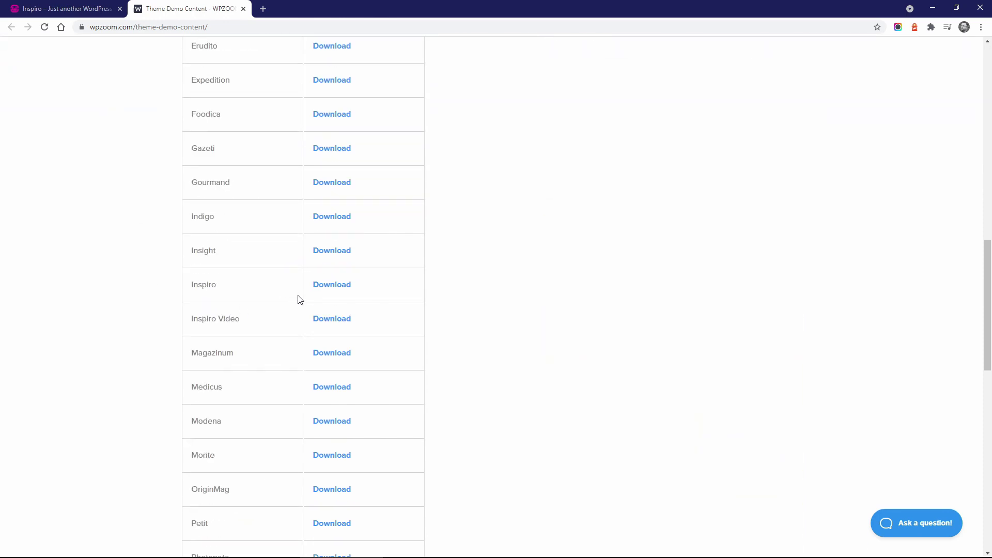
click(334, 285)
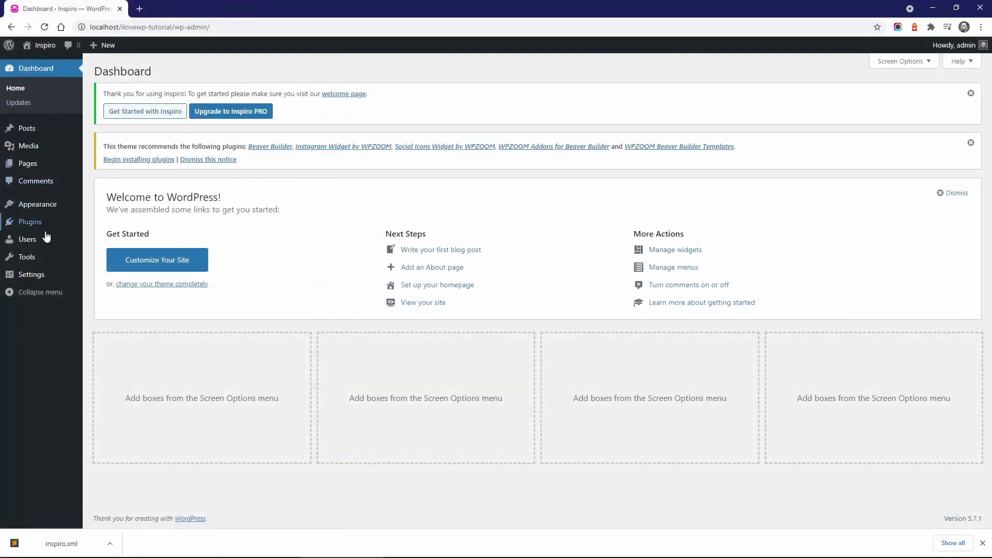
- Upload inspiro.xml to the WordPress importer and import it with file attachments
mouse_move(31, 258)
click(103, 275)
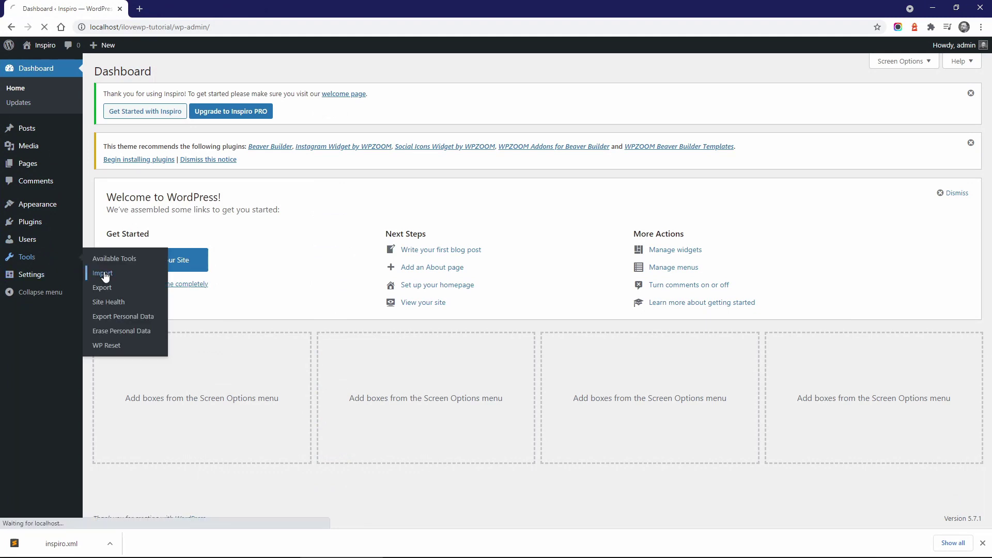
click(120, 387)
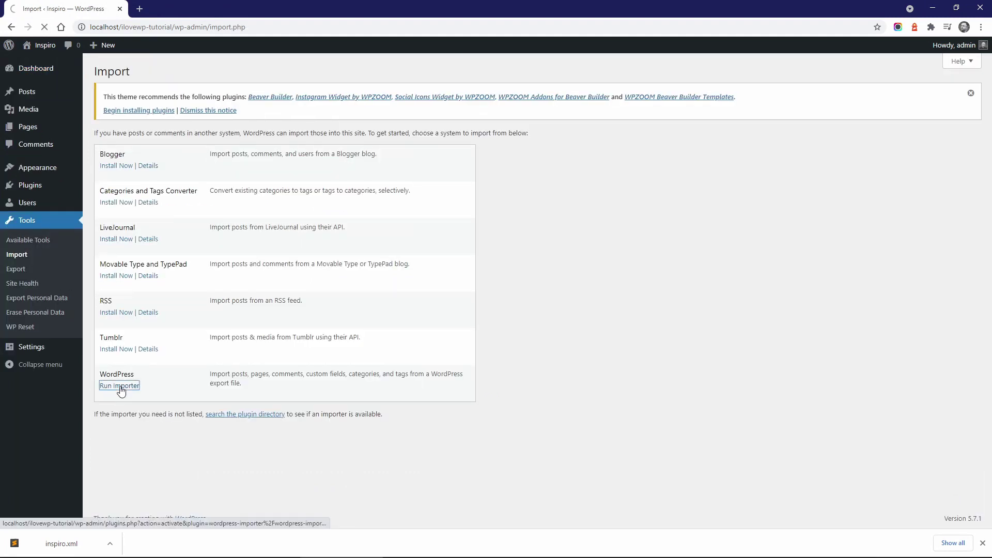
drag(60, 543, 297, 166)
click(143, 200)
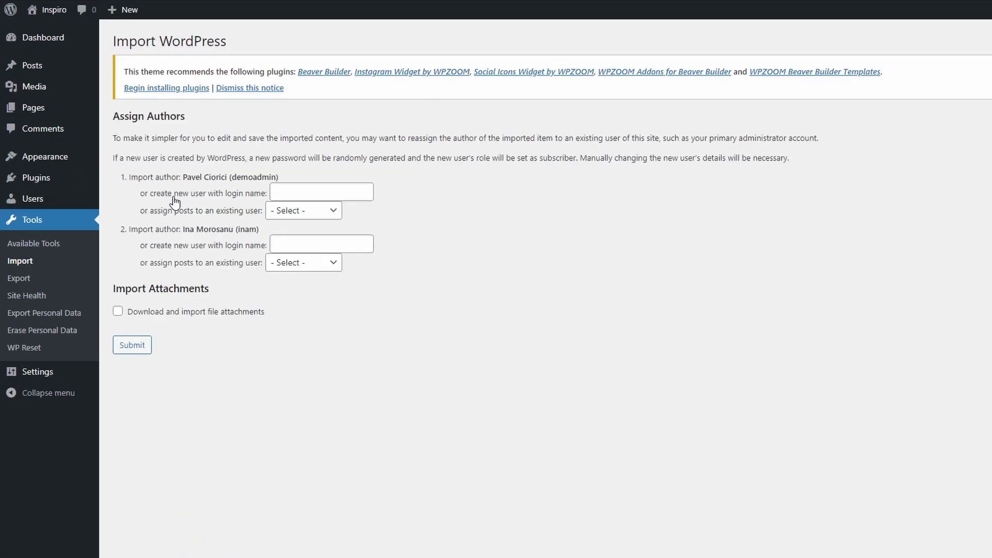
click(132, 345)
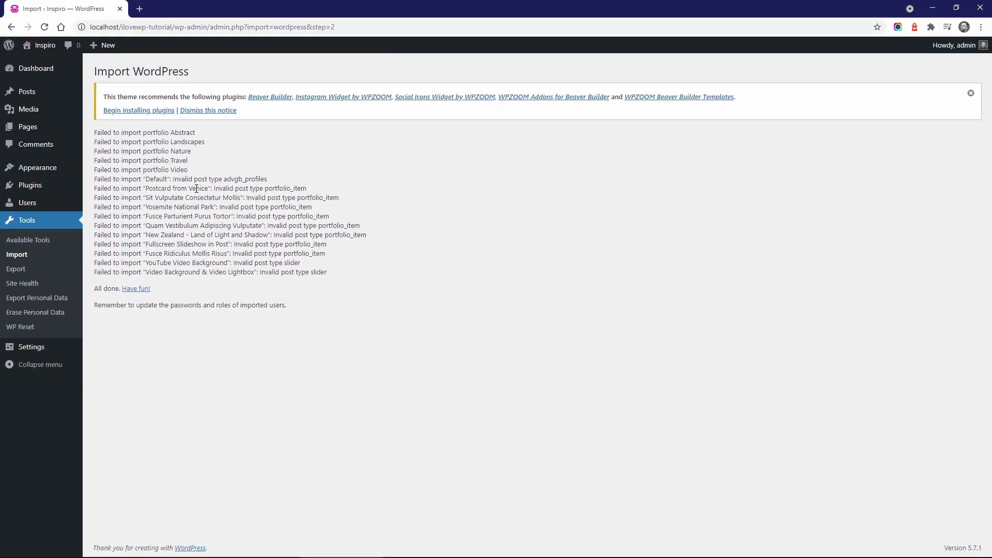
- Visit the front page and scroll through it to check the imported Home, About, Portfolio, Services, Blog and Contact menu
mouse_move(45, 45)
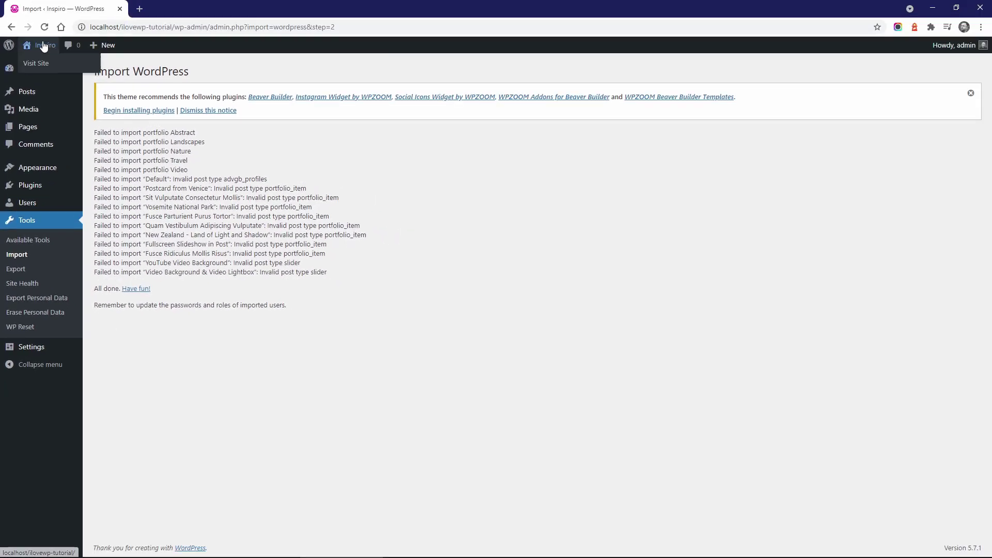
click(36, 63)
scroll(246, 213, down, 15)
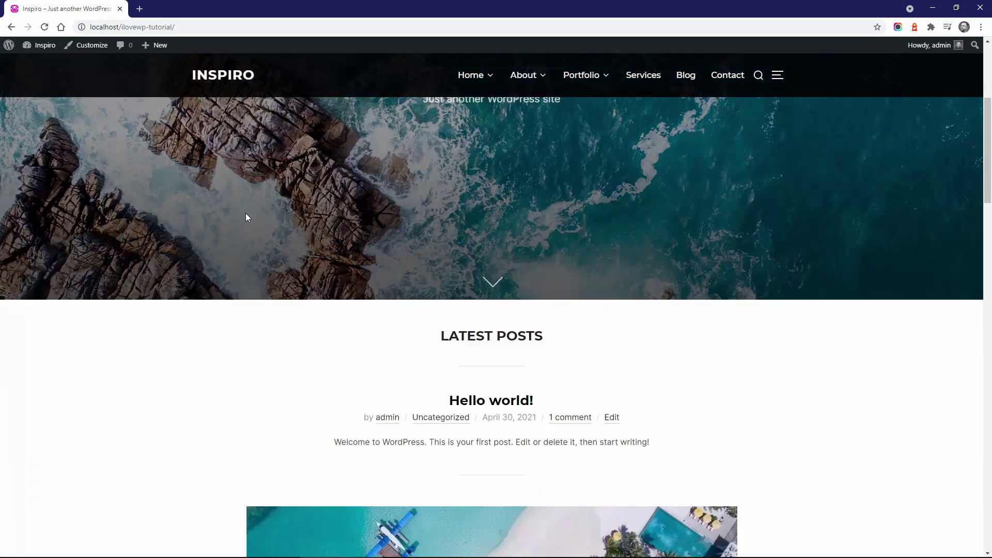
scroll(246, 214, up, 15)
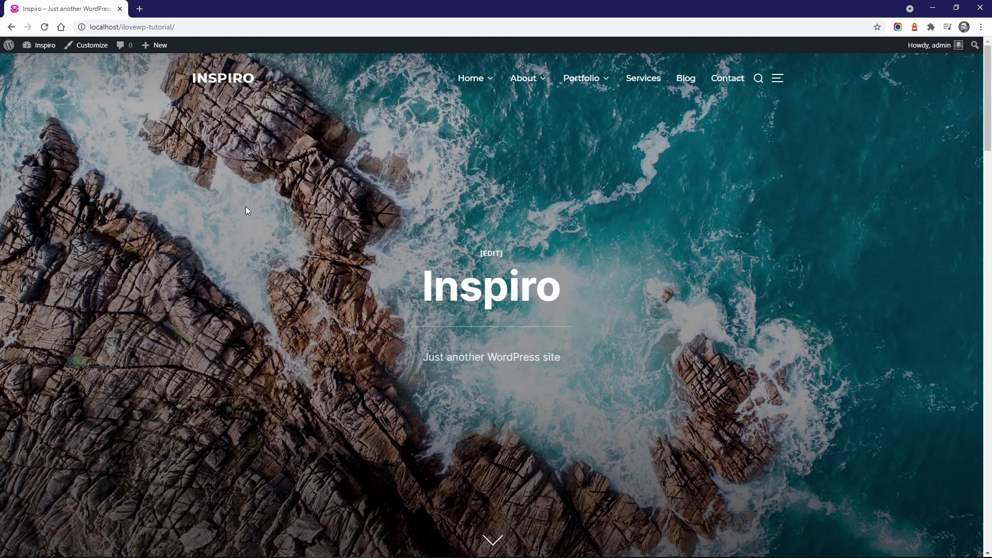
- In the Customizer's Homepage Media settings, set the header image to 'Randomize uploaded headers'
click(96, 46)
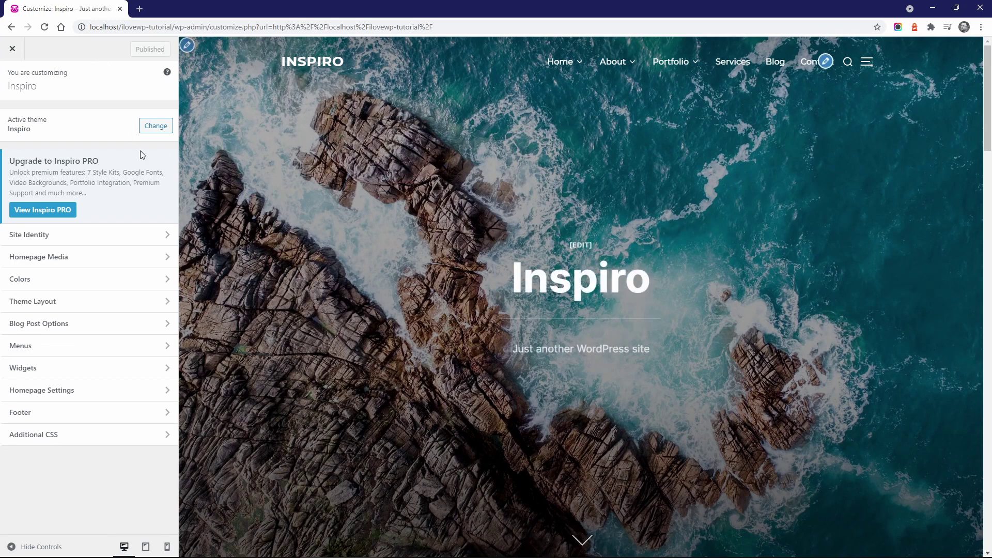
click(165, 235)
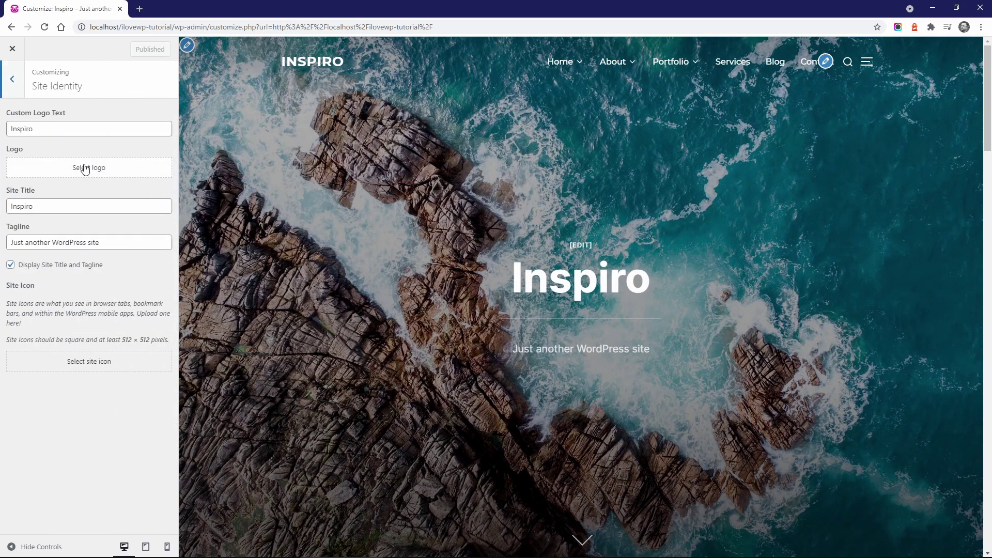
click(18, 89)
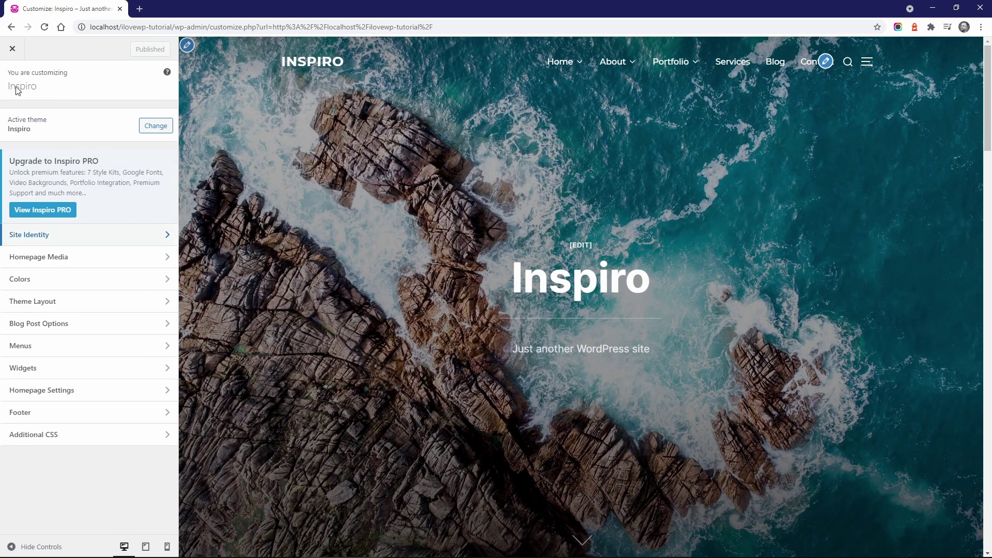
click(48, 257)
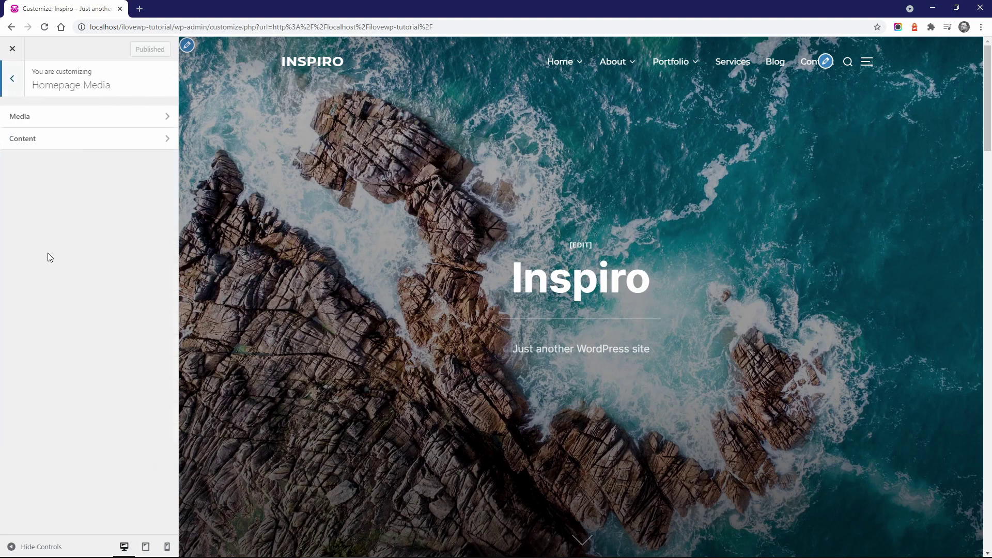
click(31, 121)
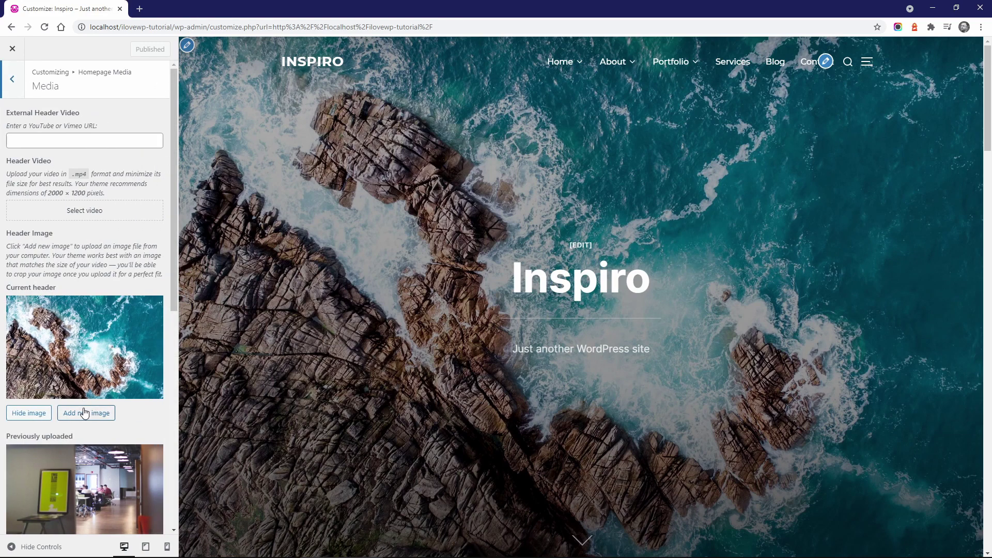
scroll(84, 414, down, 5)
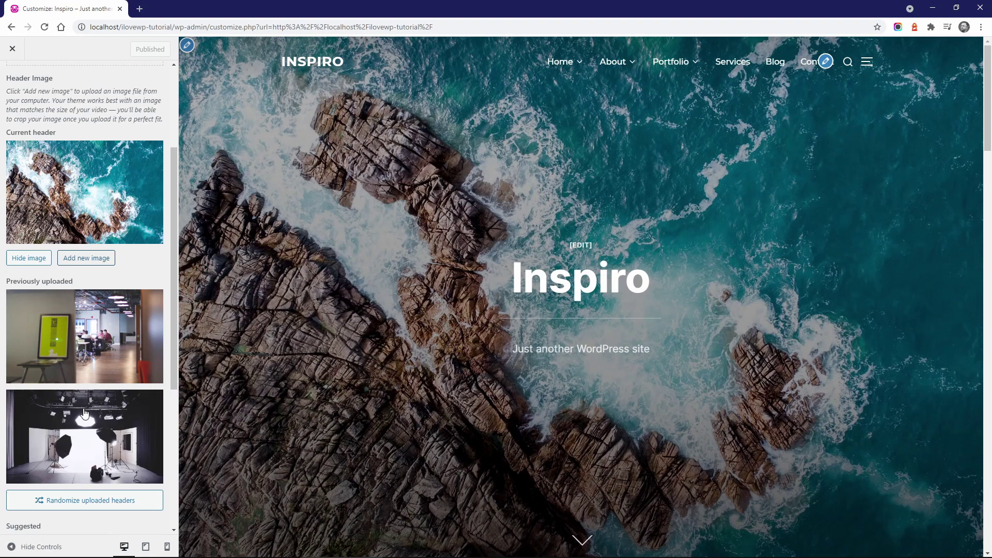
click(82, 364)
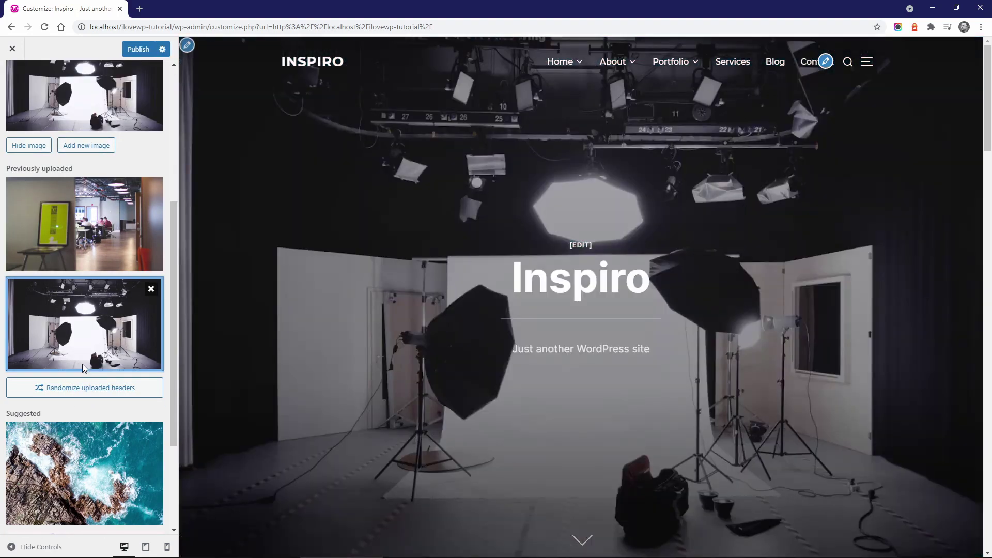
click(79, 246)
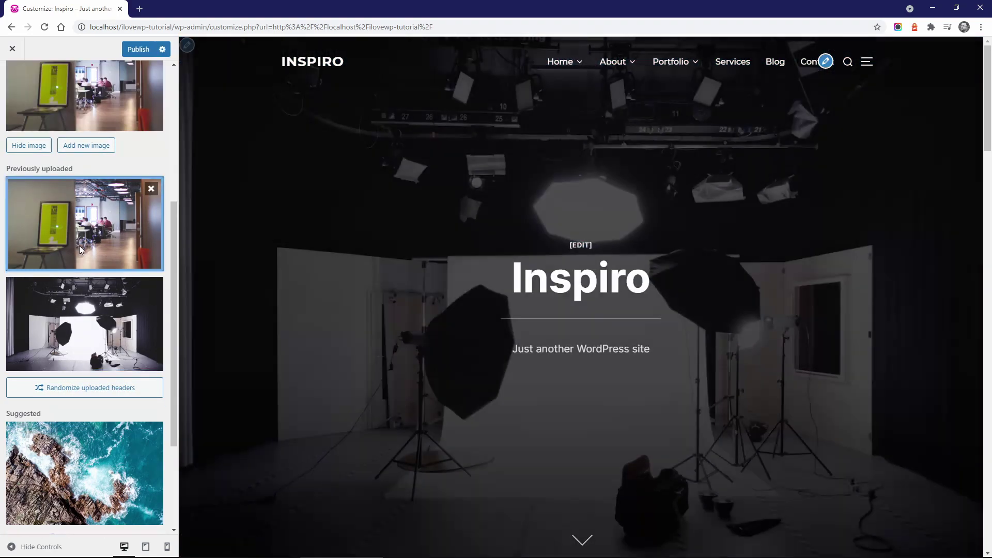
click(87, 389)
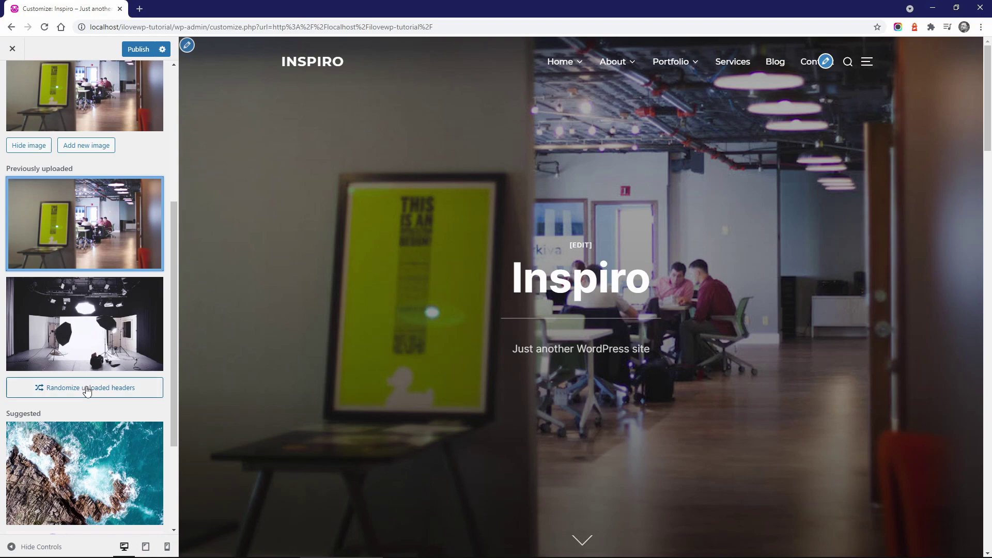
scroll(87, 392, up, 5)
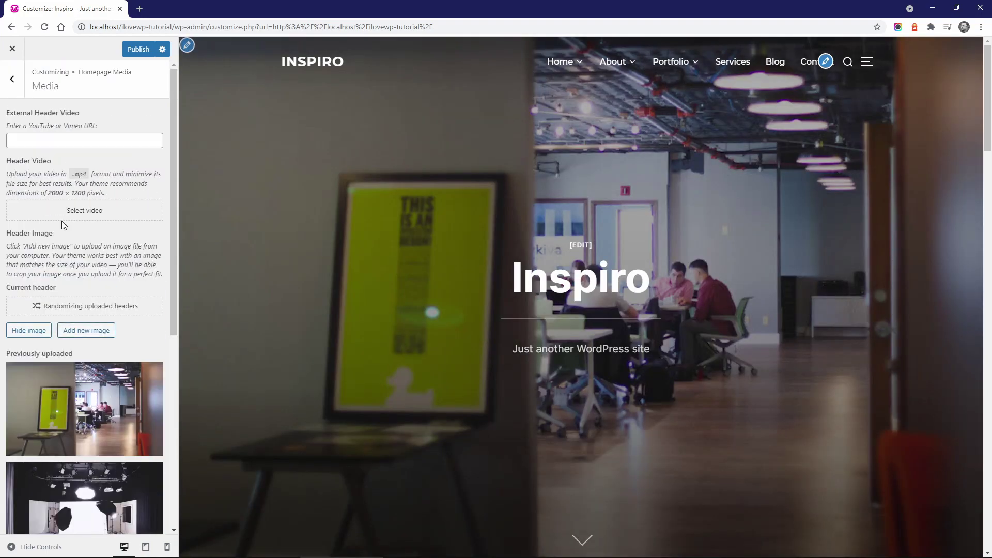
- Set the header title to 'Photography Studio' and the description to 'The best photography studio in Gotham.'
click(13, 93)
click(36, 142)
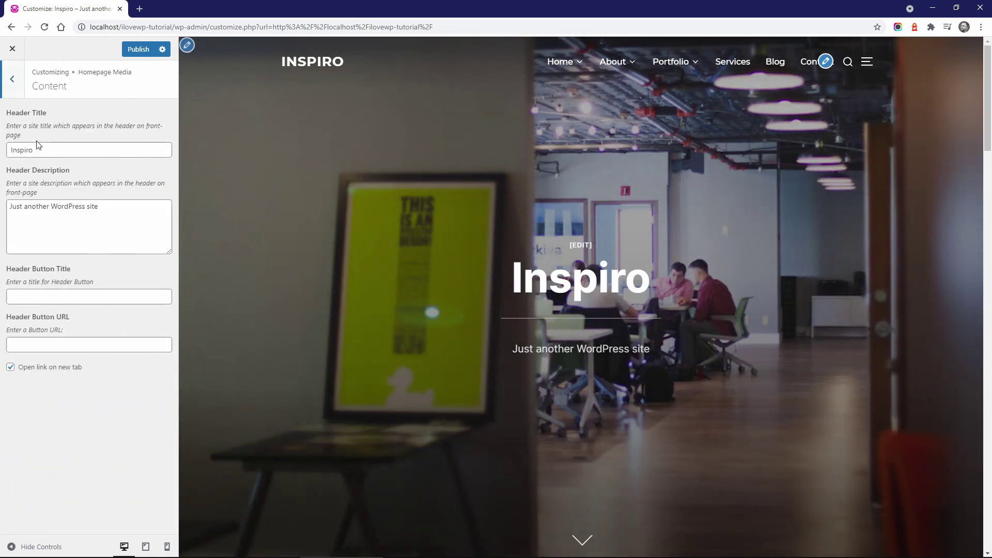
double_click(38, 148)
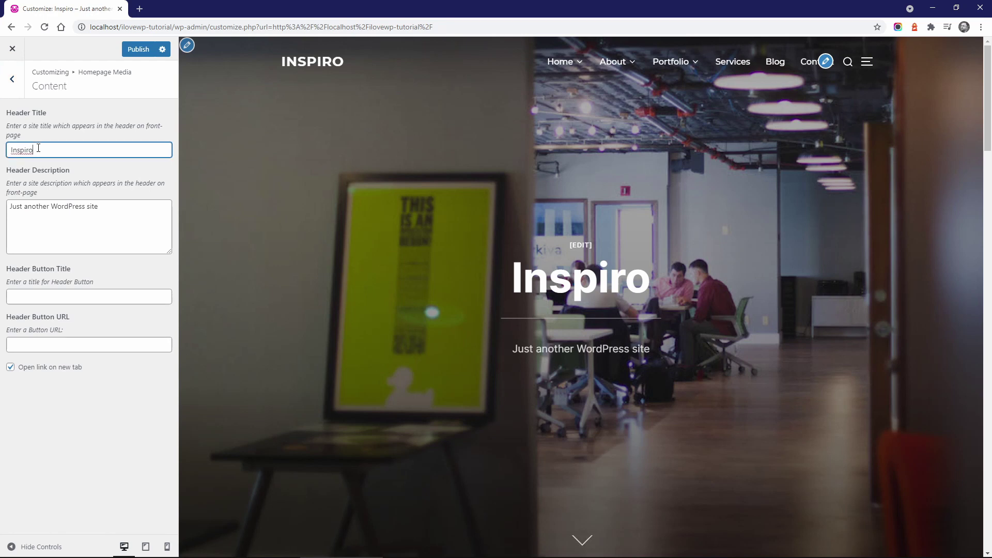
text(Photography Studio)
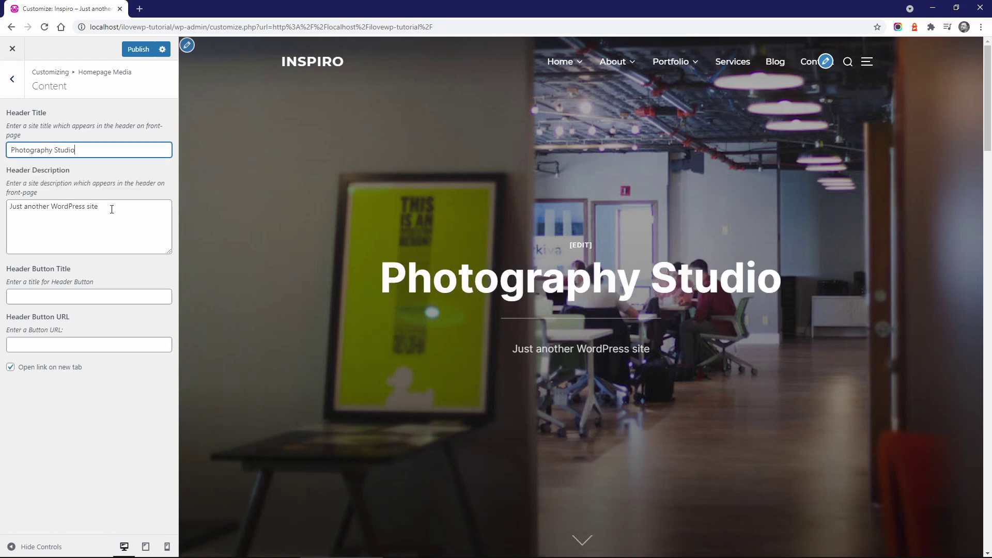
triple_click(111, 210)
text(The best photography studio in Gotham.)
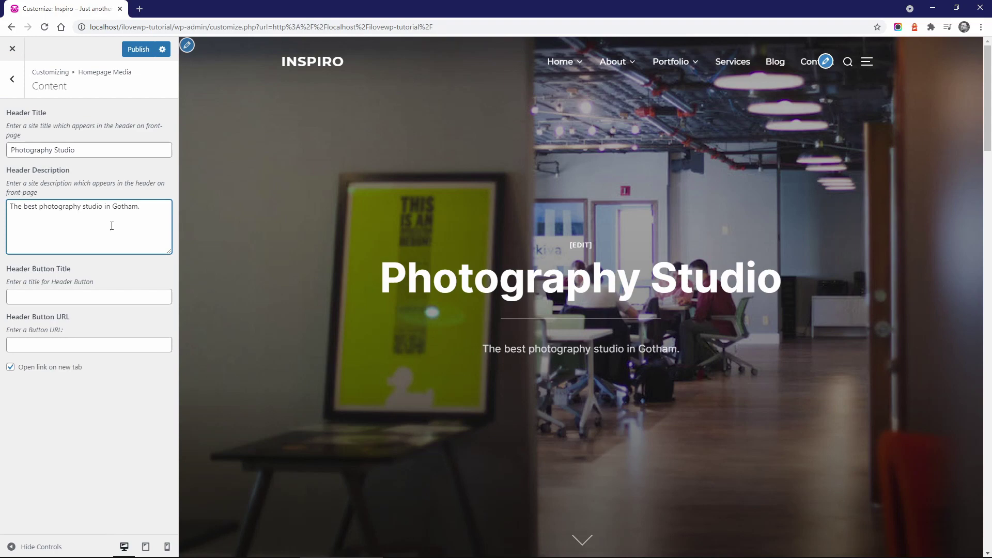
click(89, 297)
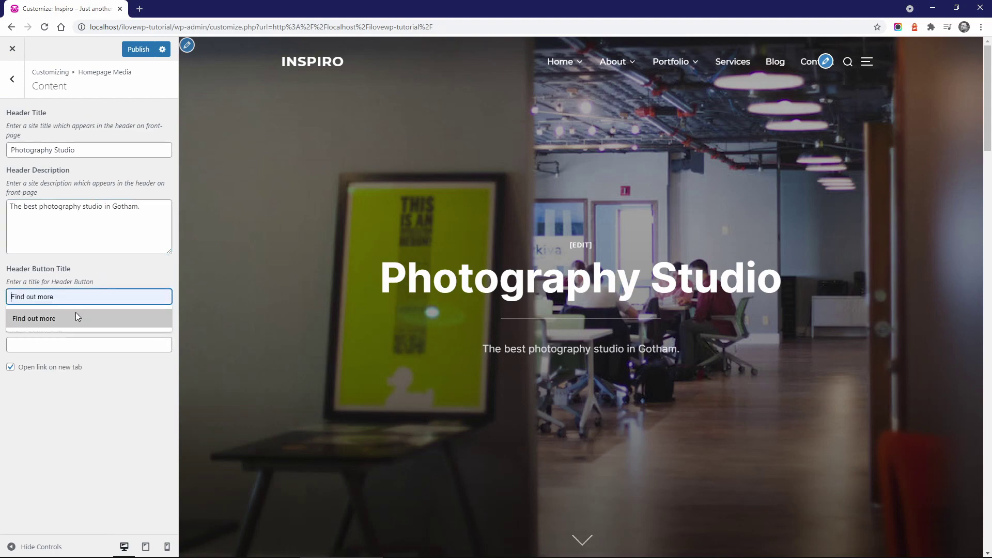
click(76, 316)
click(63, 343)
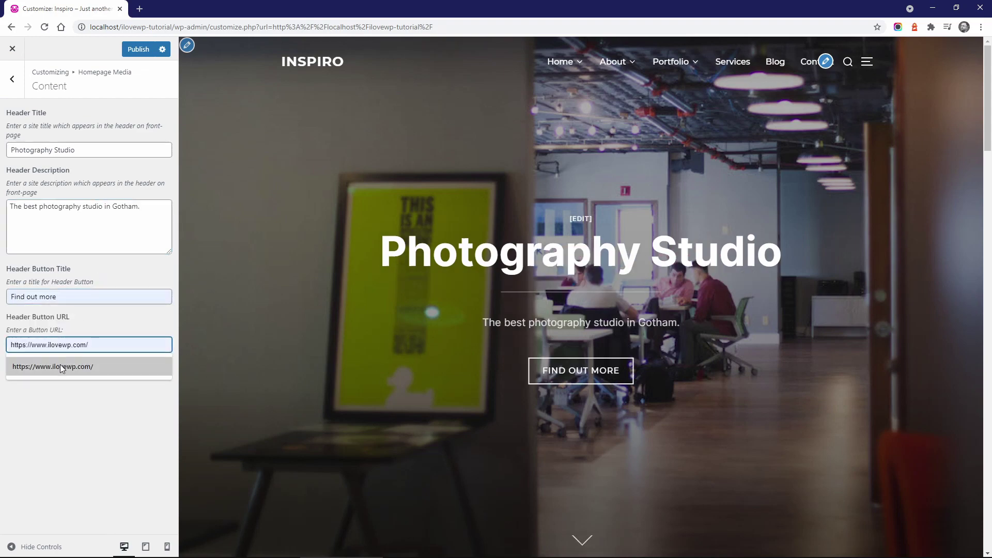
click(60, 365)
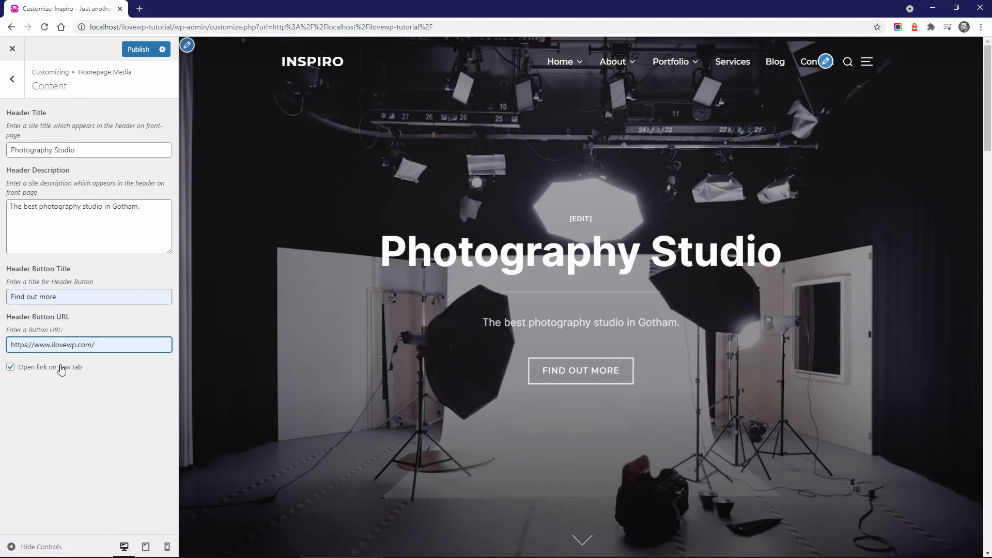
- Keep the Light colour scheme after previewing the Dark one
click(12, 87)
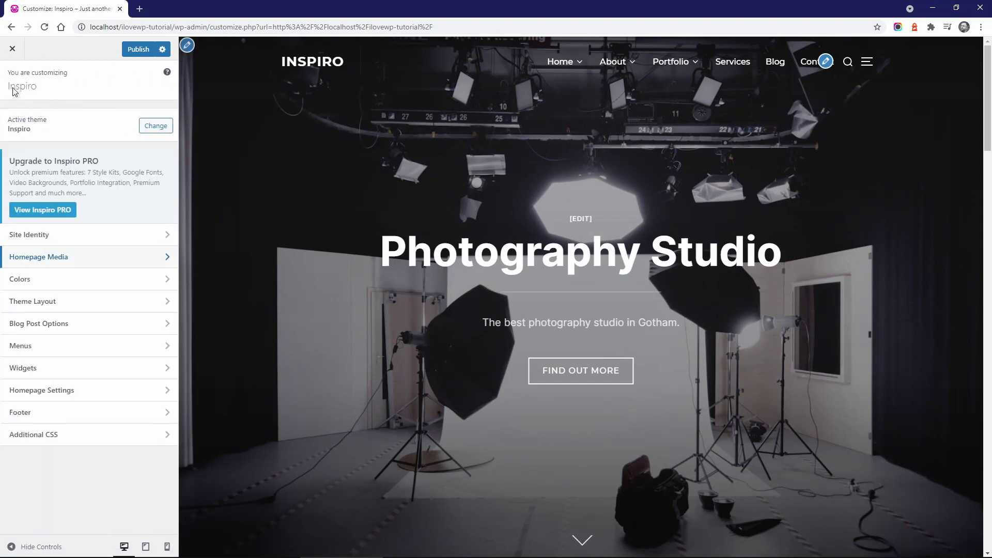
click(23, 279)
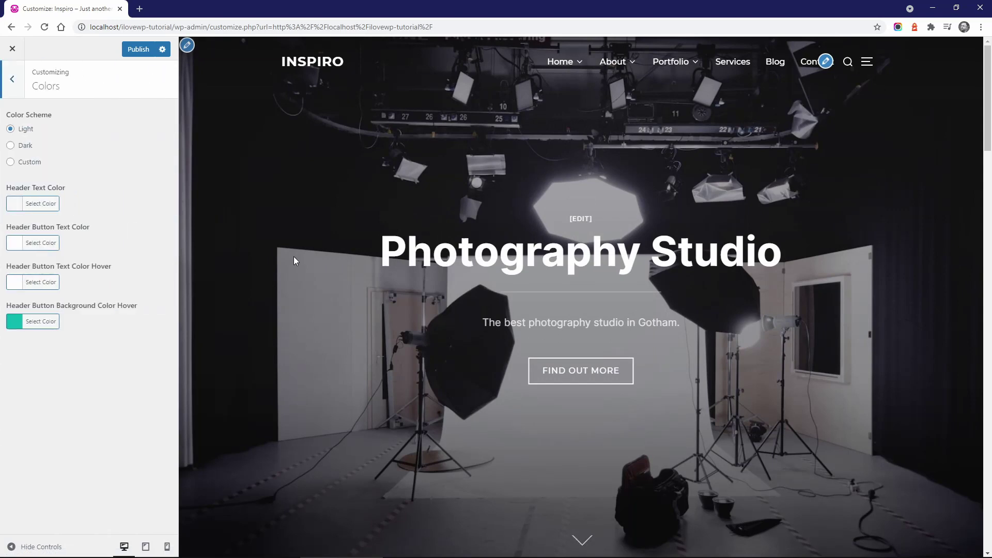
scroll(295, 258, down, 5)
scroll(295, 260, down, 1)
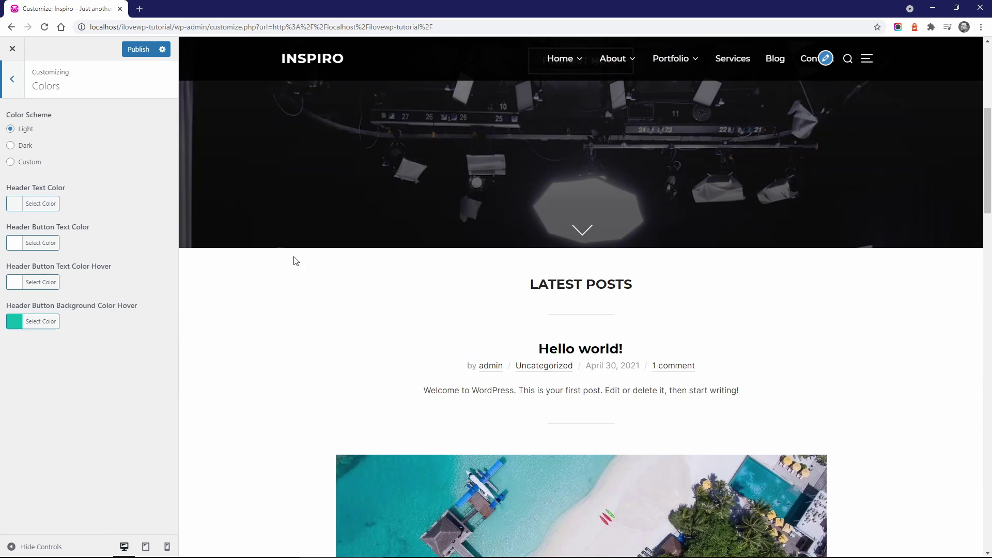
click(23, 147)
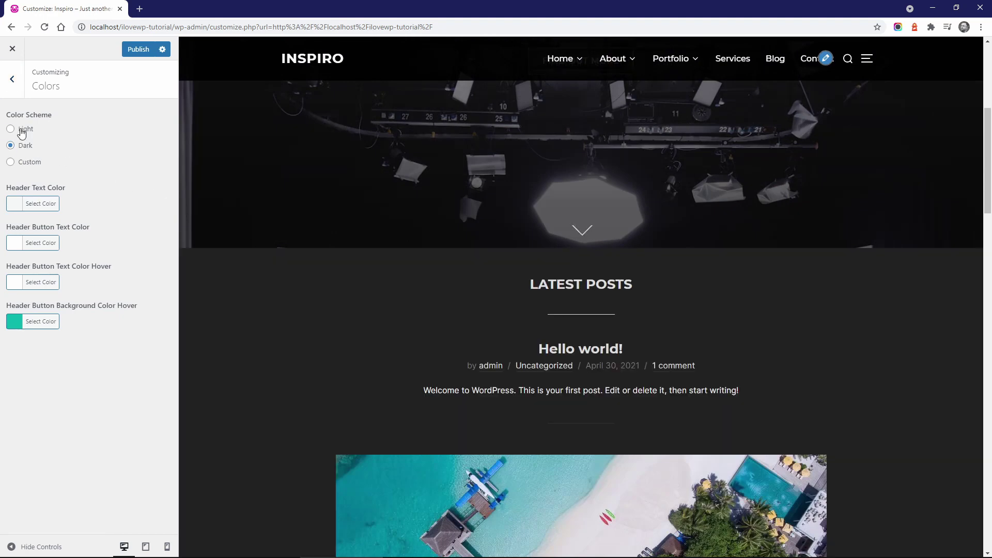
click(22, 130)
- Set both the Blog and Single Post layouts to 'Sidebar on the right'
click(12, 81)
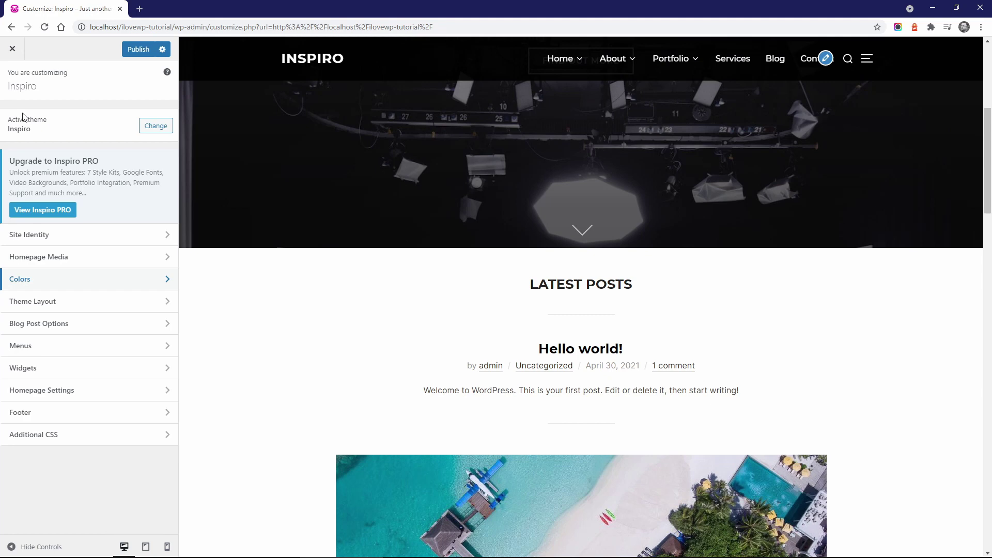
click(35, 301)
scroll(399, 261, down, 3)
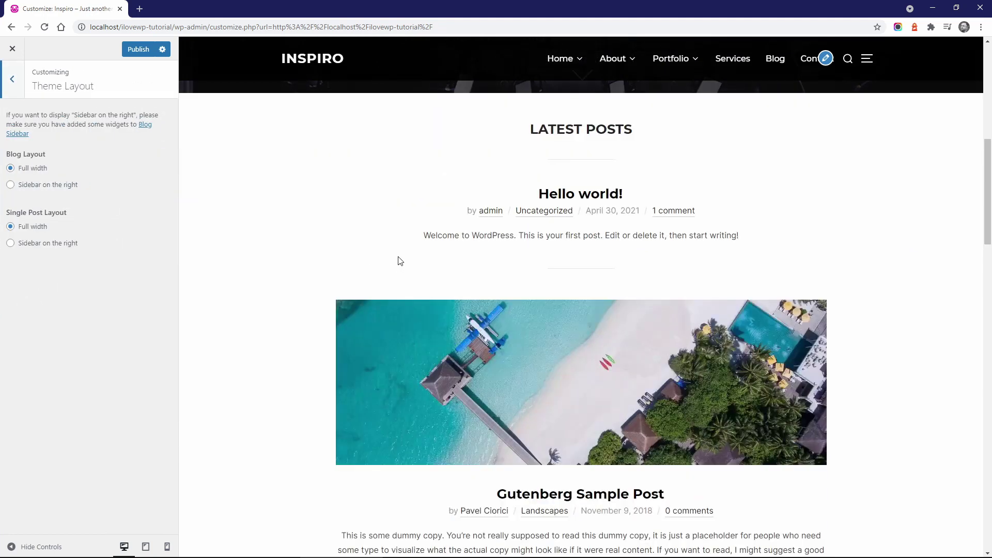
click(59, 187)
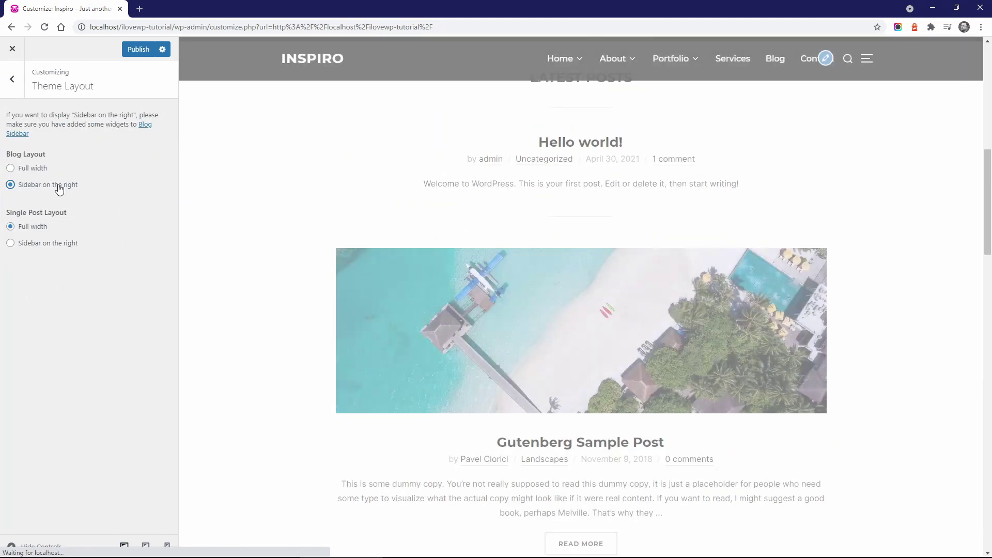
click(42, 245)
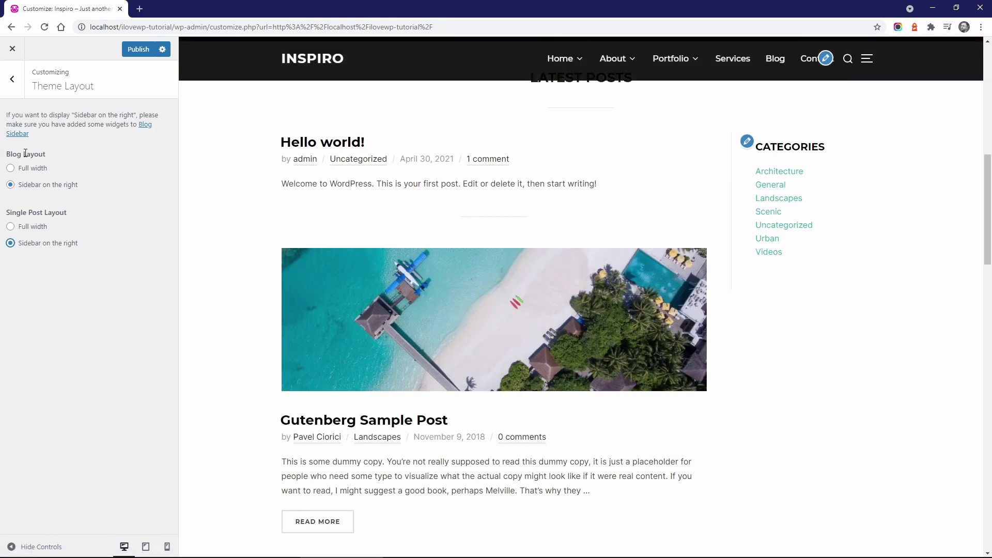
click(16, 94)
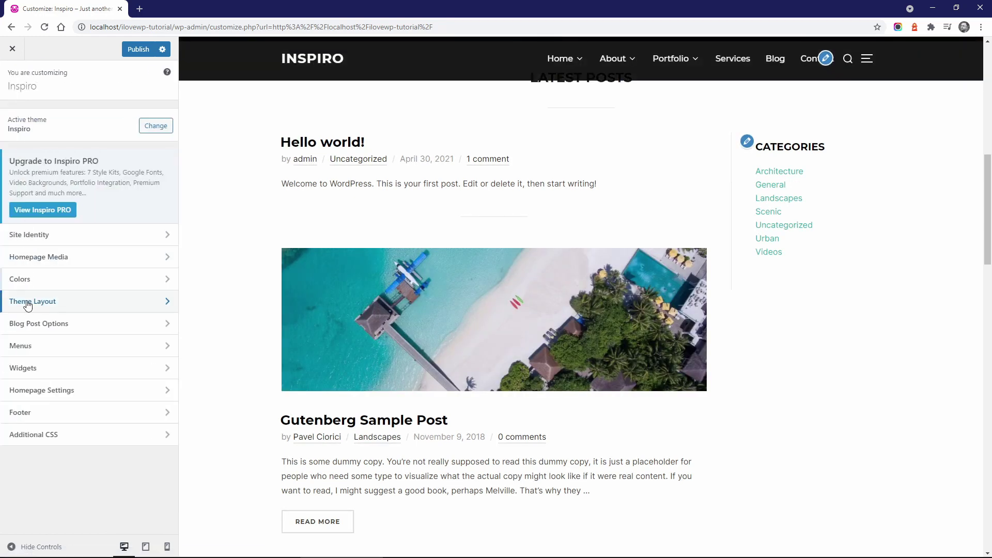
- Keep Excerpt as the blog listing's post content option after trying None
click(29, 323)
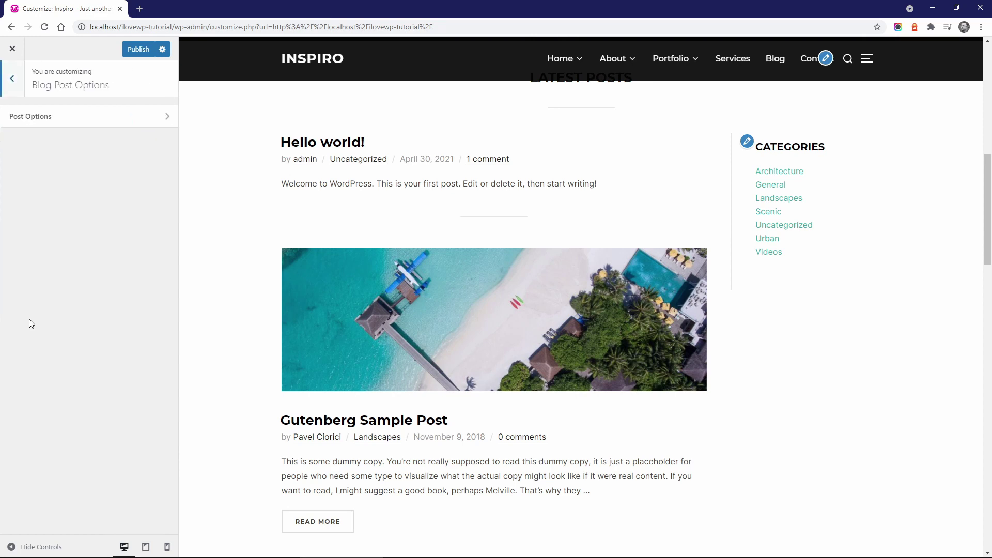
click(38, 122)
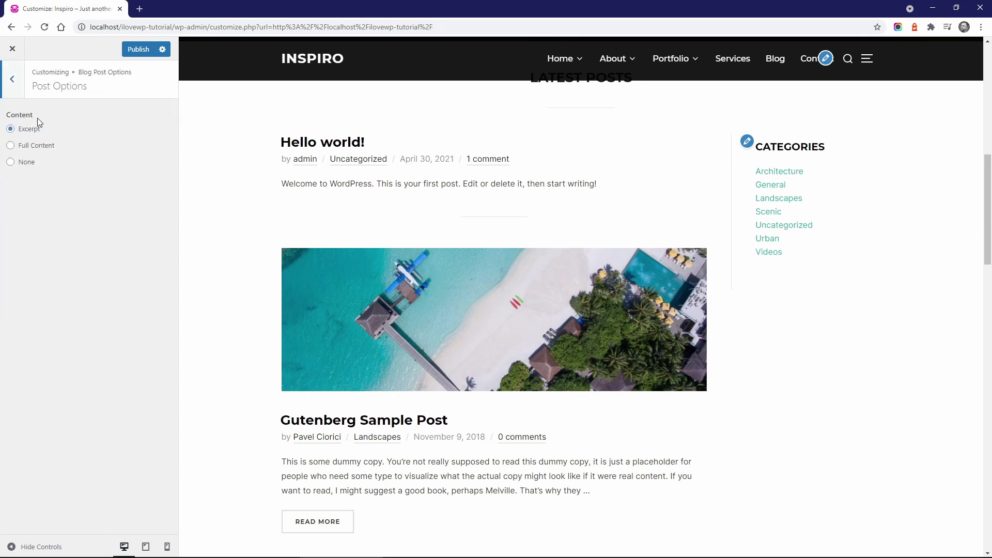
click(23, 167)
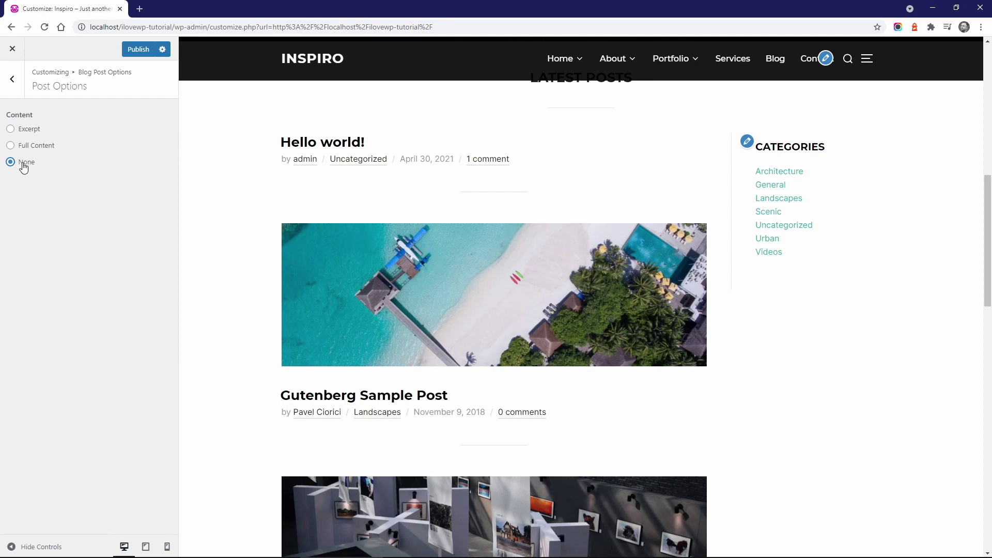
click(24, 133)
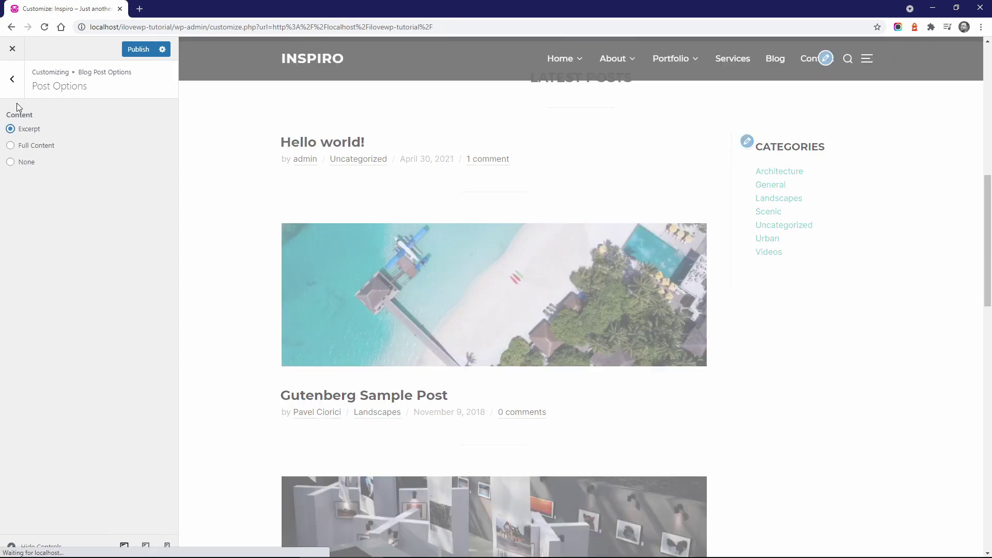
click(12, 80)
click(13, 82)
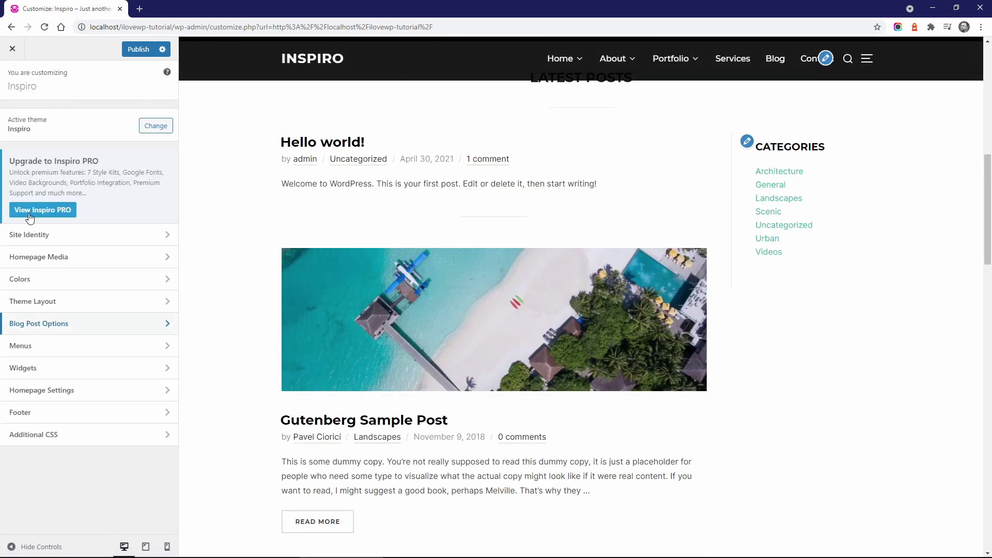
- Set the footer to Three Columns and publish the Customizer changes
click(27, 409)
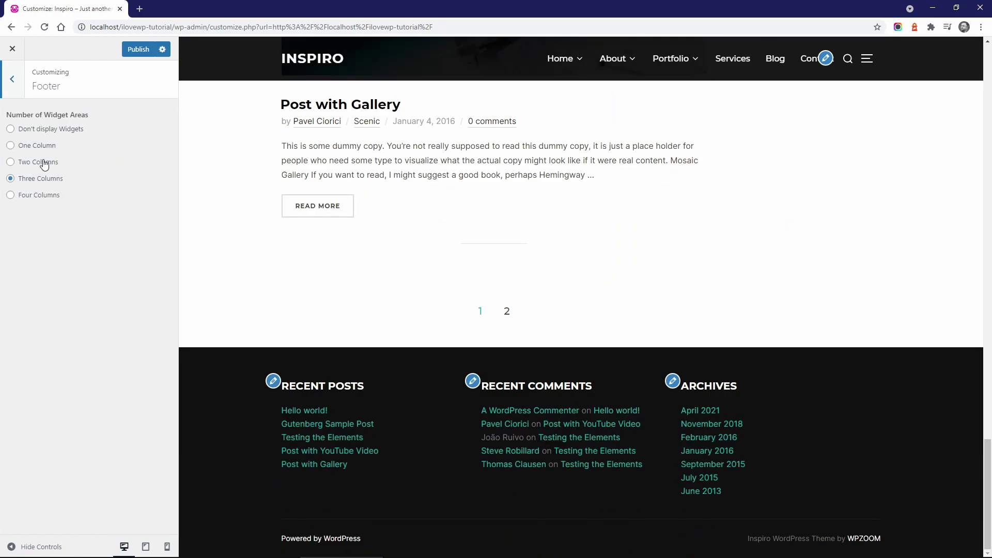
click(44, 164)
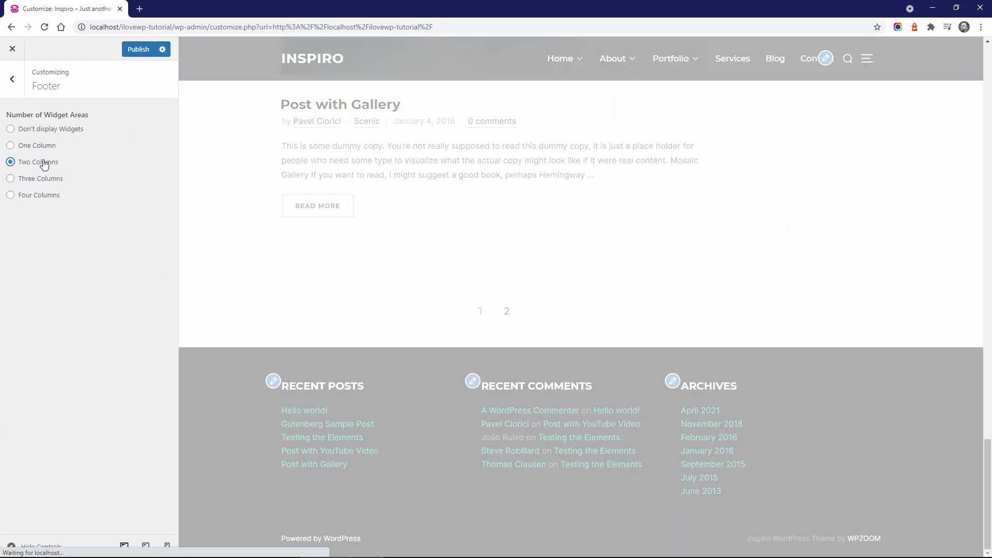
click(38, 196)
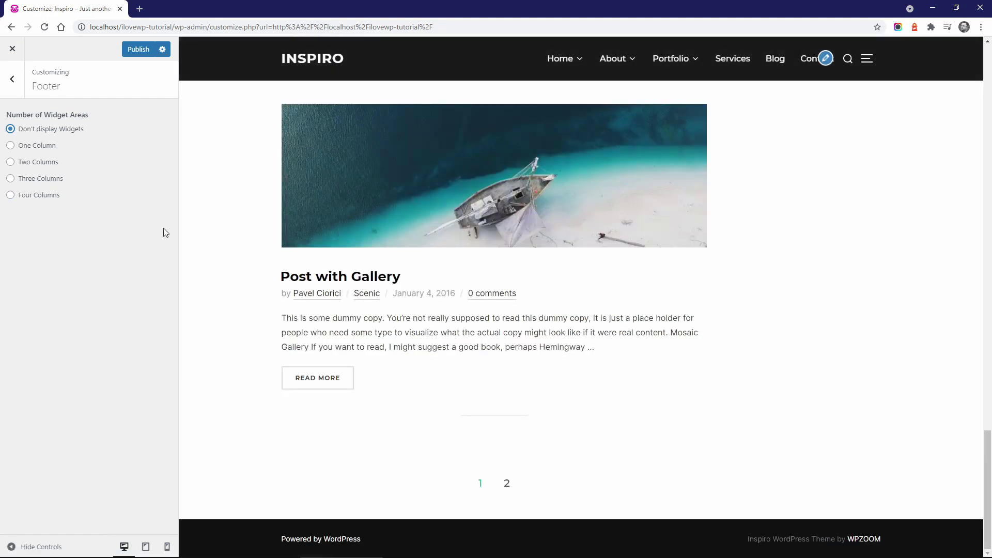
click(45, 181)
click(137, 50)
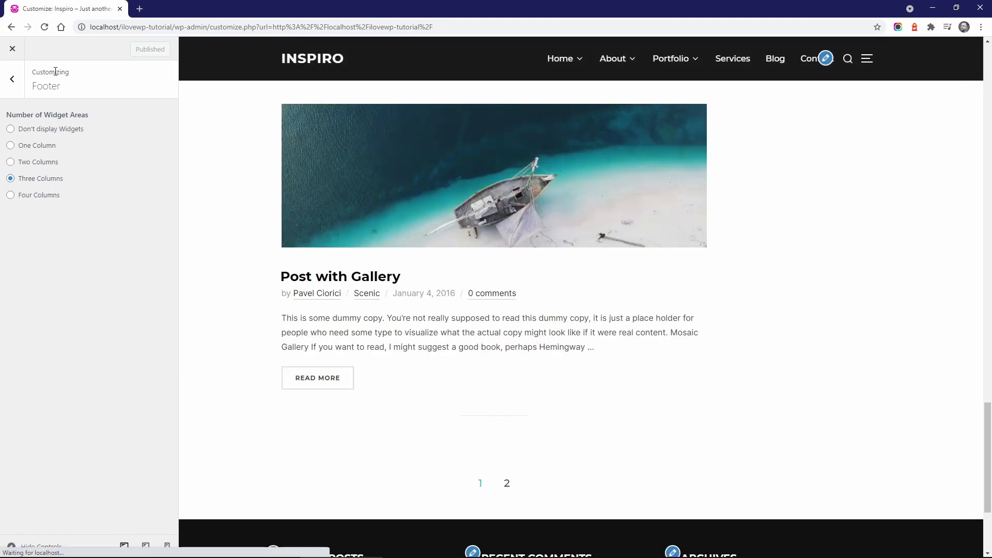
- Open the Sidebar widget area and toggle the preview's slide-out sidebar to check its Search widget
click(12, 82)
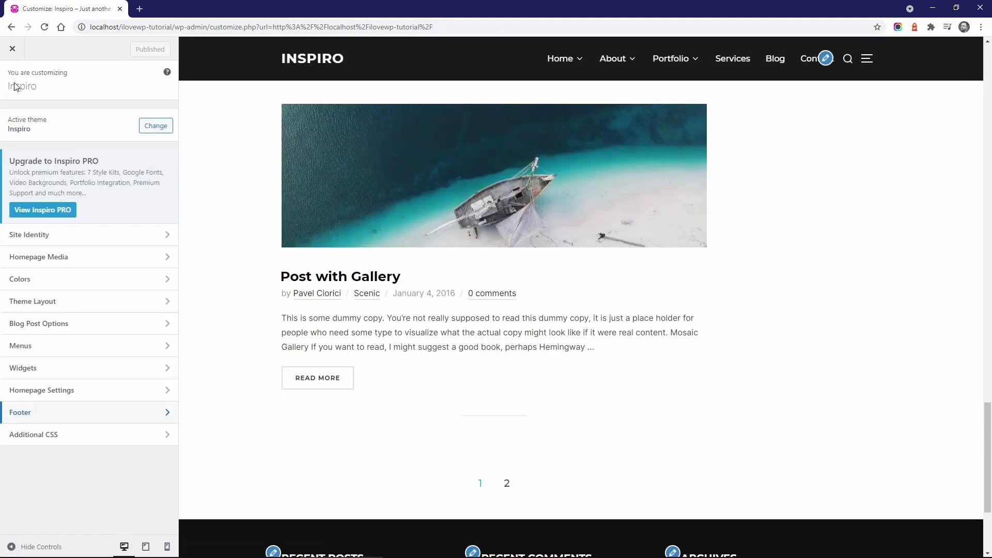
click(32, 369)
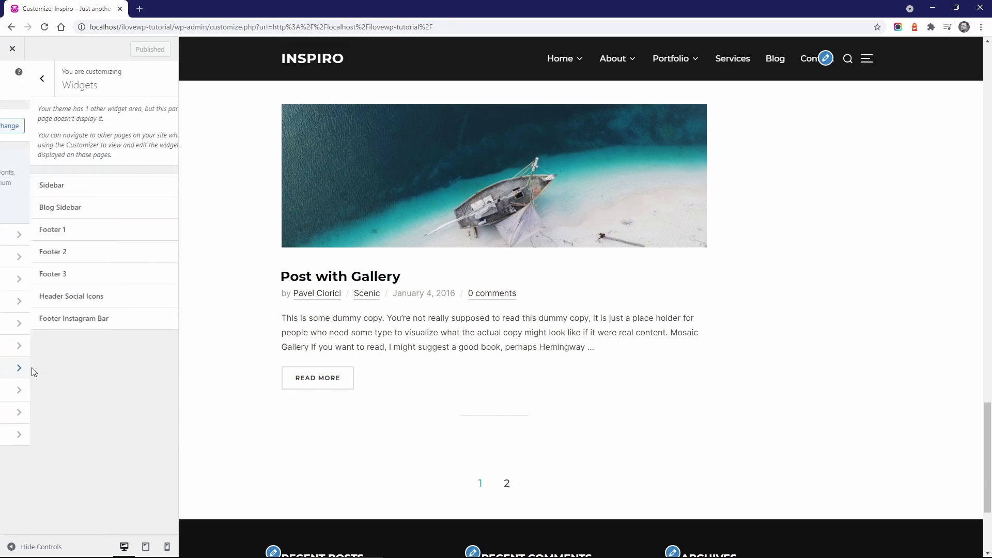
click(33, 185)
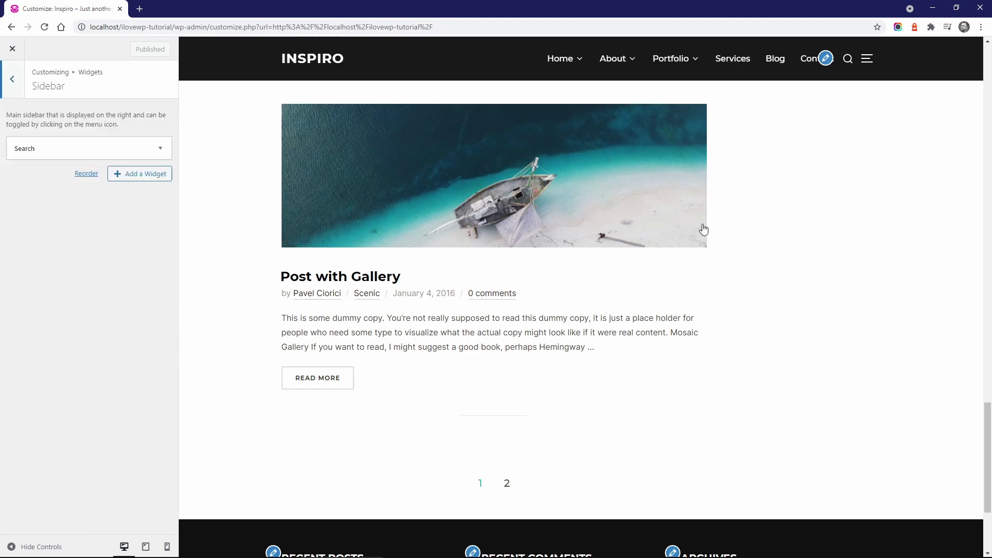
click(868, 59)
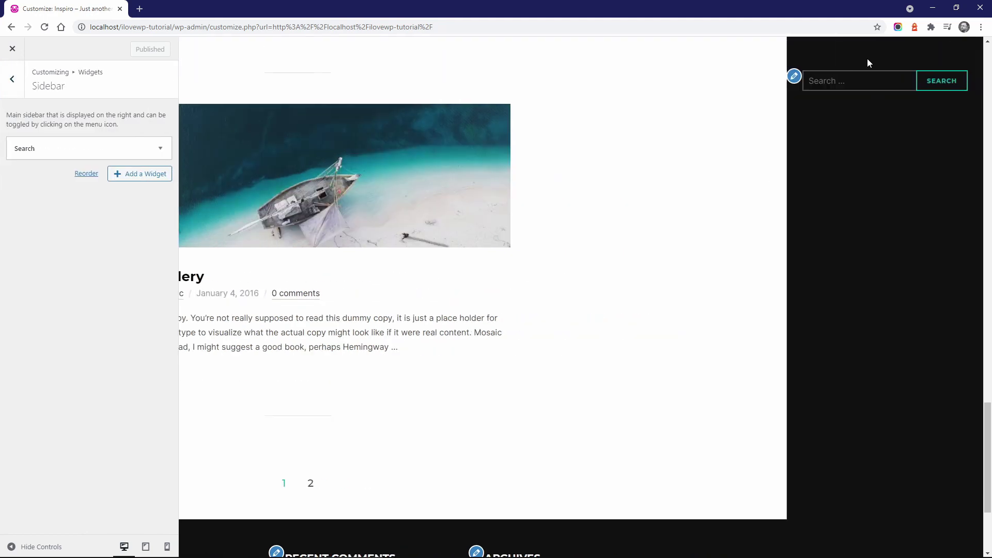
click(727, 211)
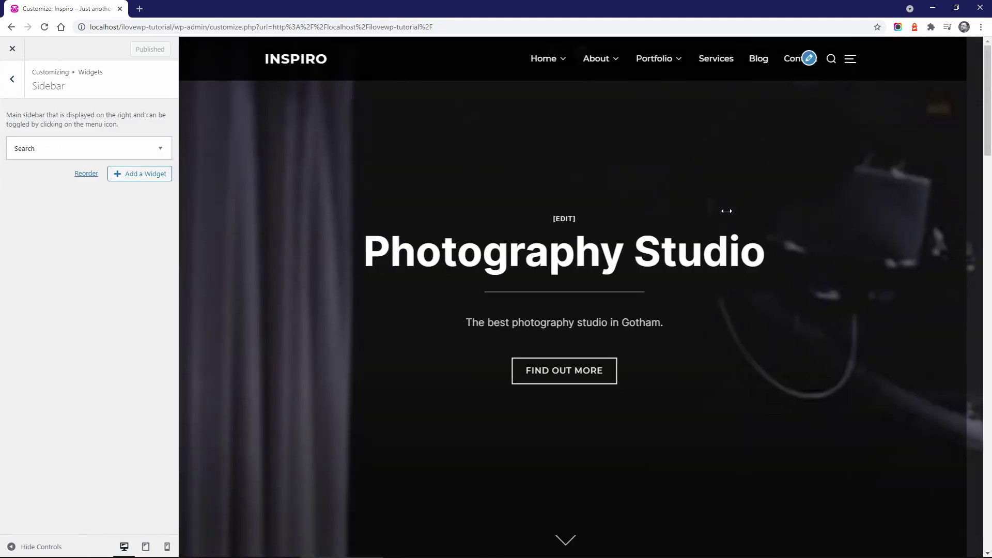
- Open the Blog Sidebar widget area containing the Categories widget
click(12, 79)
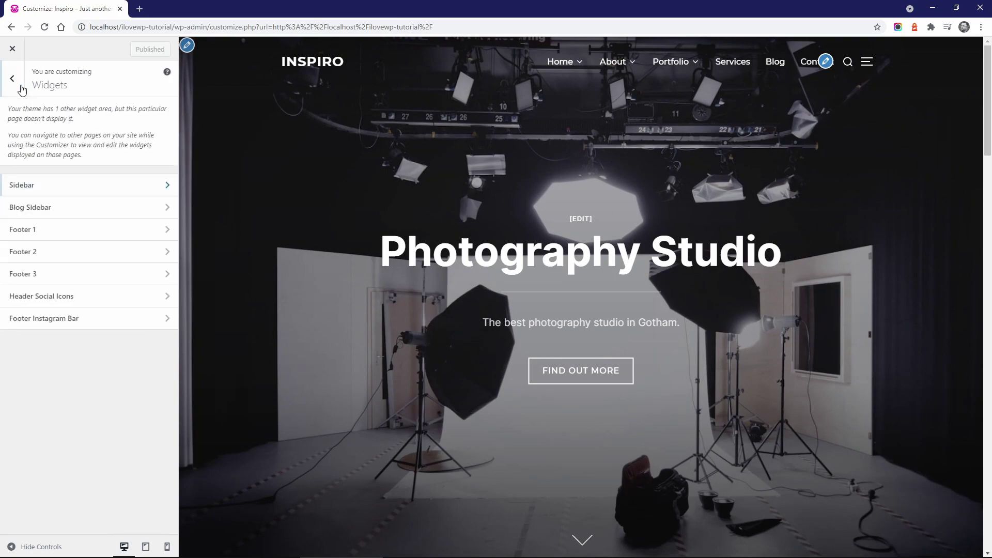
click(29, 213)
scroll(231, 259, down, 10)
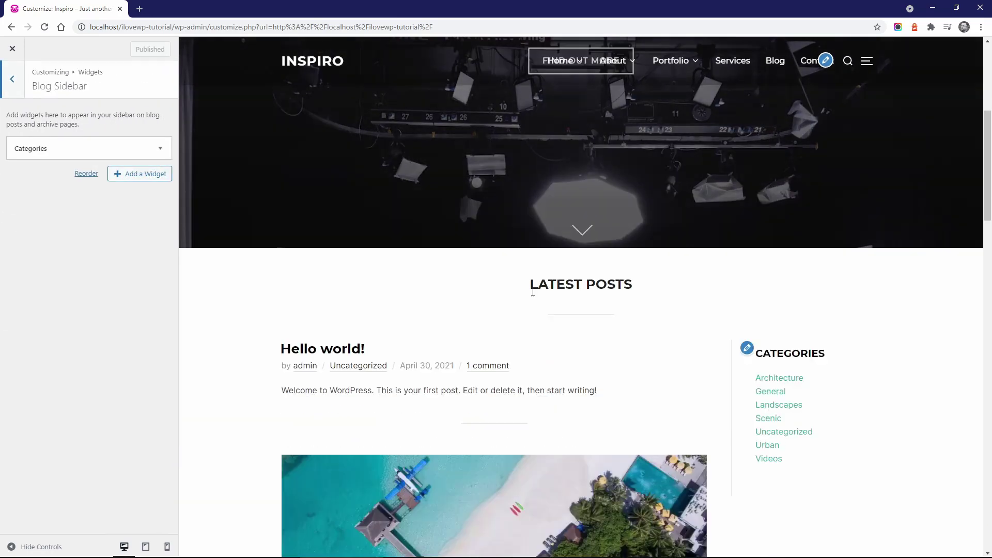
scroll(459, 178, up, 10)
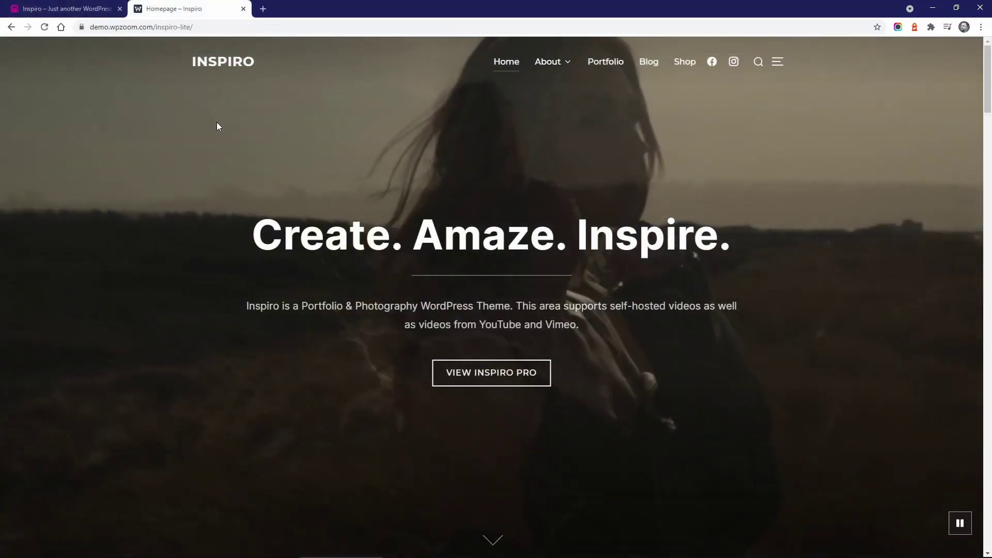
- Scroll through the Inspiro Lite demo homepage, then return to the local site's tab
scroll(216, 124, down, 10)
scroll(197, 150, down, 15)
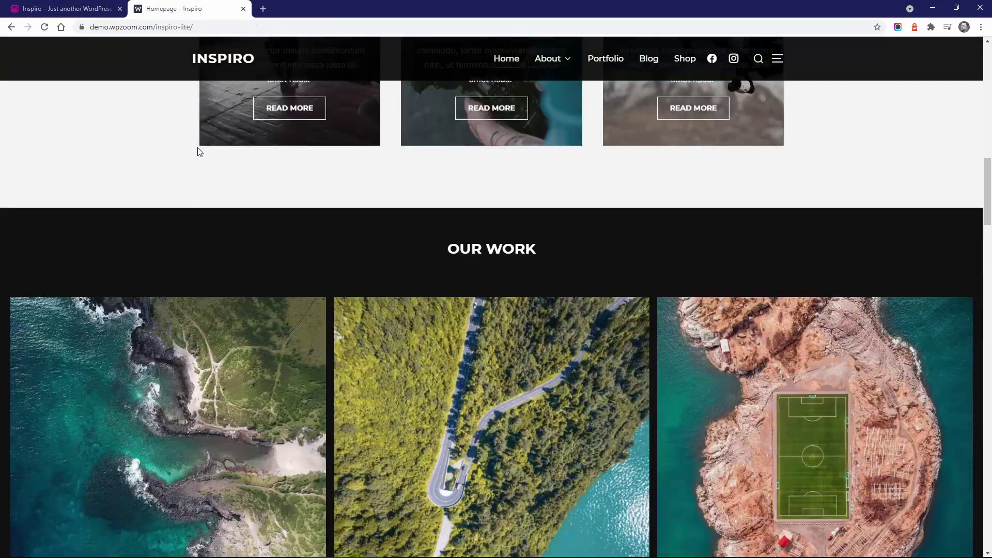
scroll(199, 153, up, 15)
scroll(199, 153, up, 15)
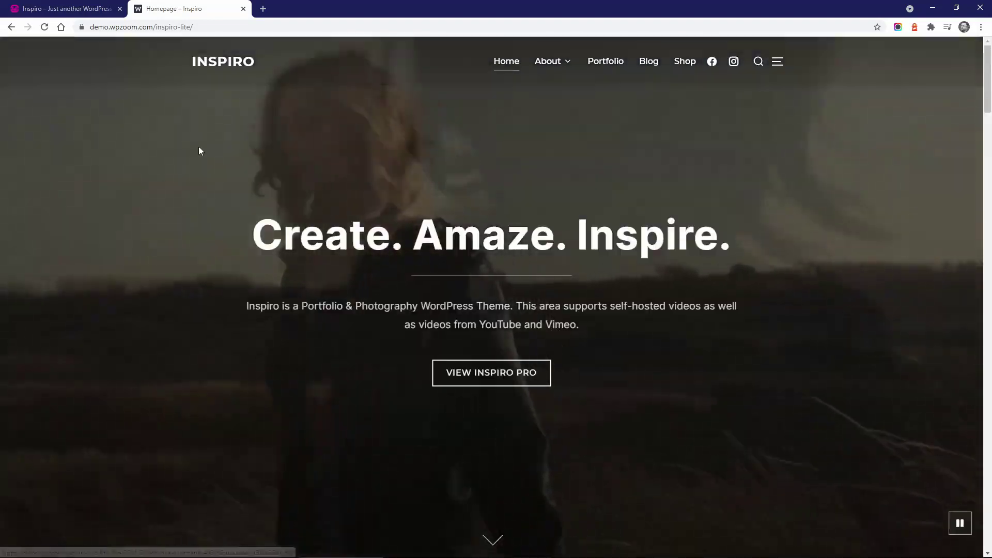
click(94, 8)
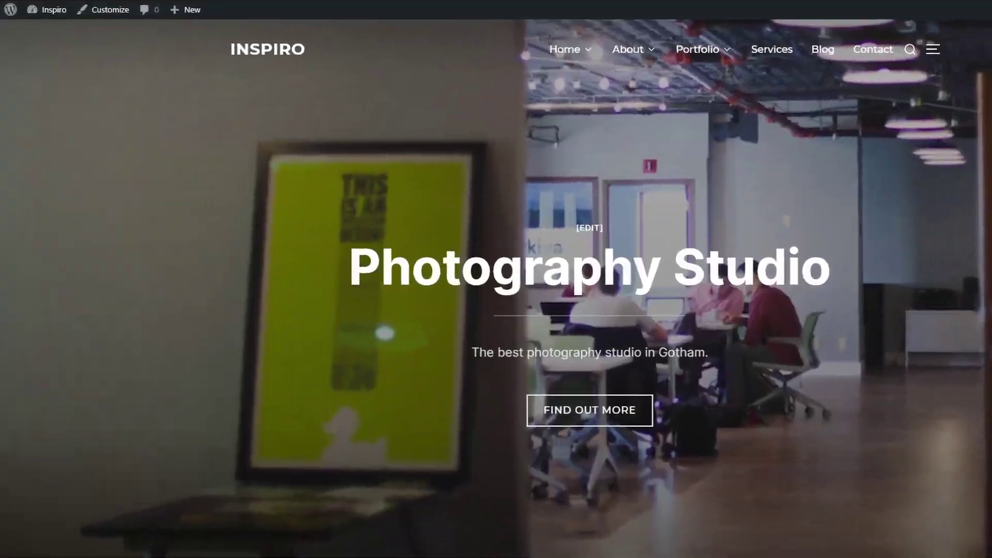
- Bulk-install Beaver Builder, WPZOOM Addons for Beaver Builder and WPZOOM Beaver Builder Templates
mouse_move(53, 15)
click(55, 34)
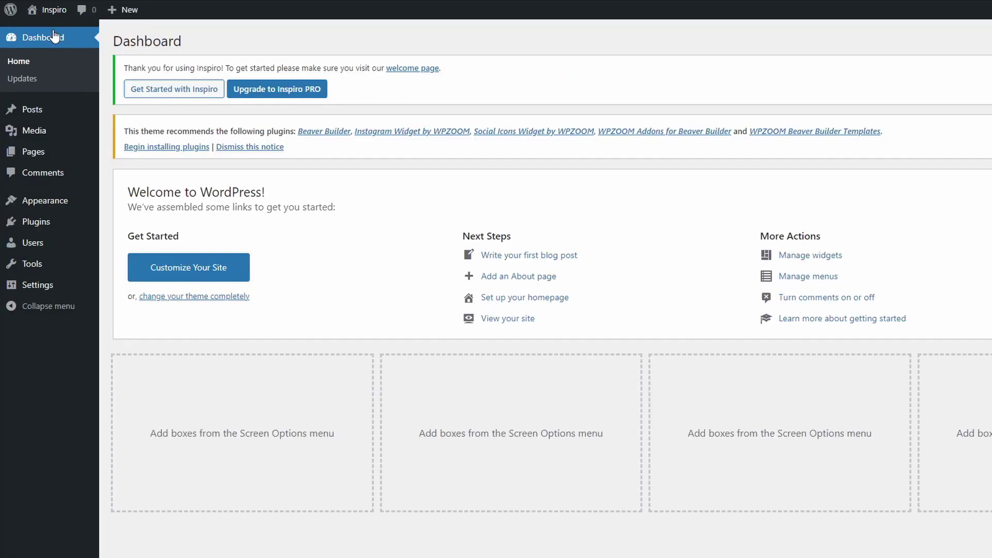
click(152, 149)
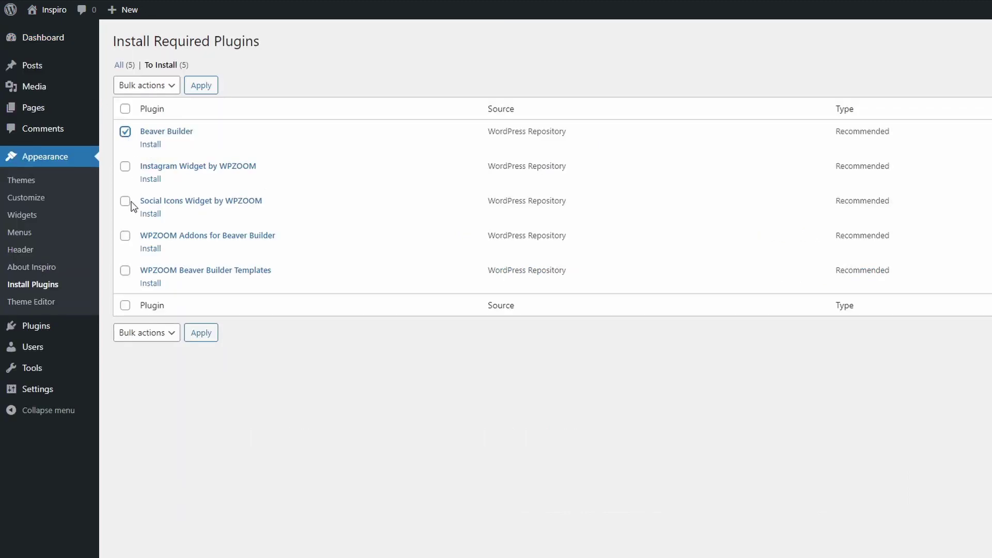
click(151, 333)
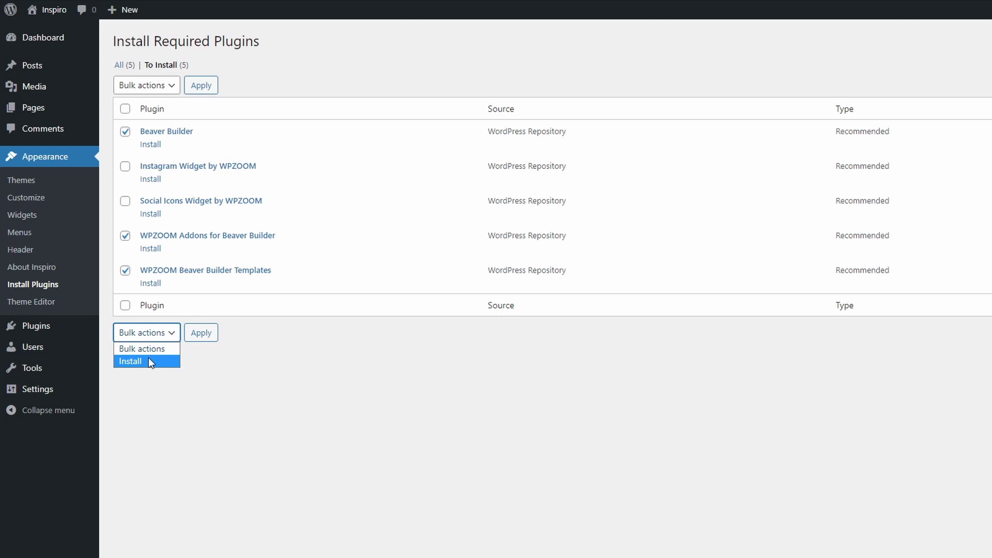
click(211, 336)
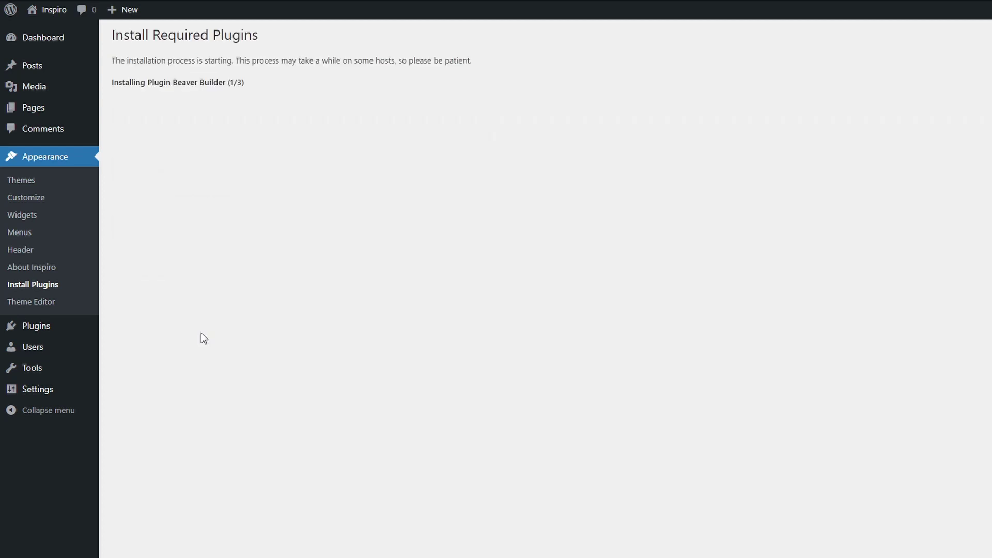
- Bulk-activate the three newly installed plugins, then go to the Pages list
click(155, 276)
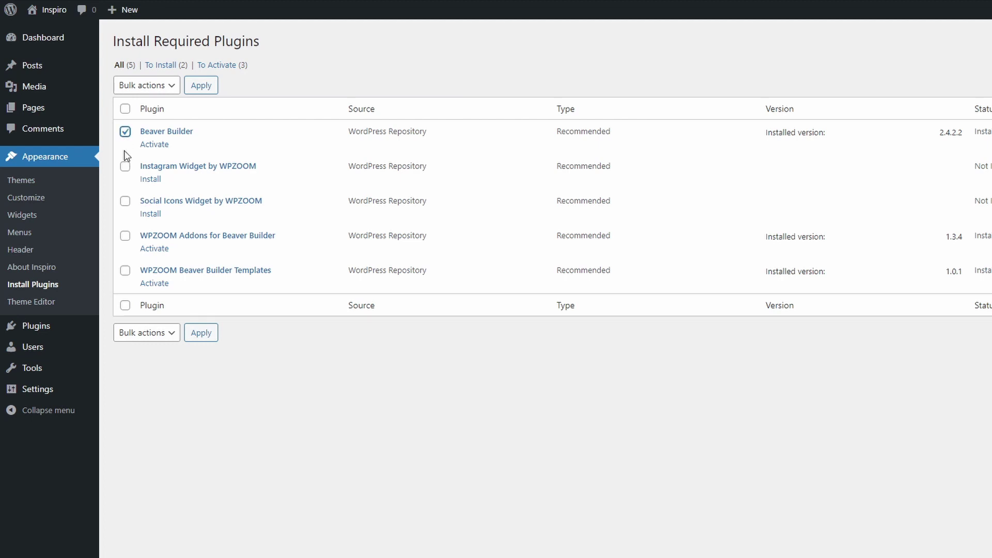
click(138, 336)
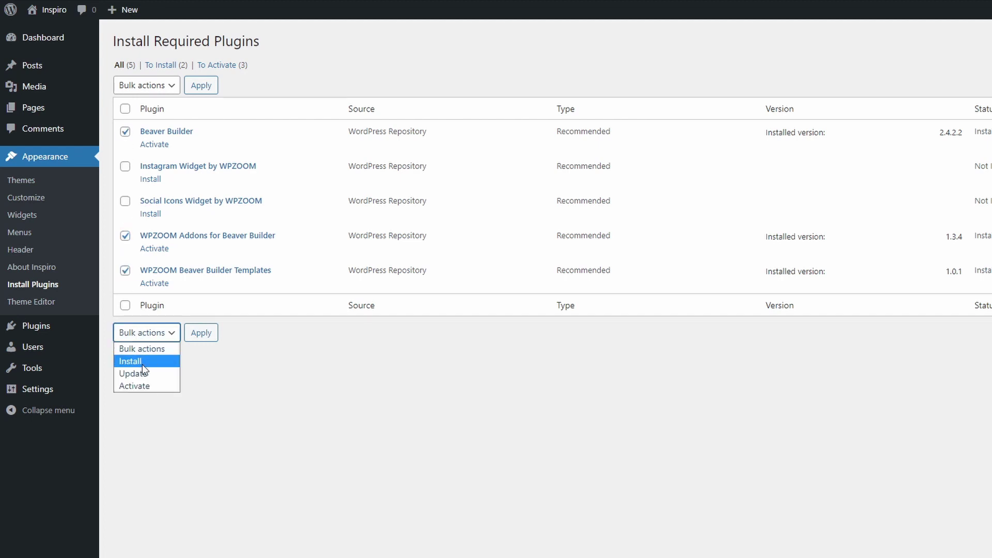
click(146, 386)
click(197, 336)
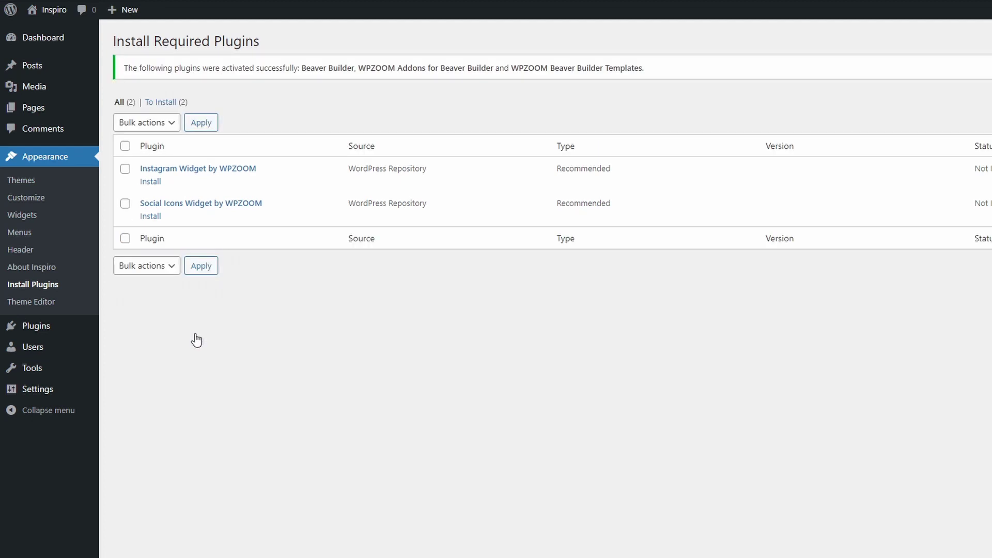
mouse_move(55, 108)
click(119, 113)
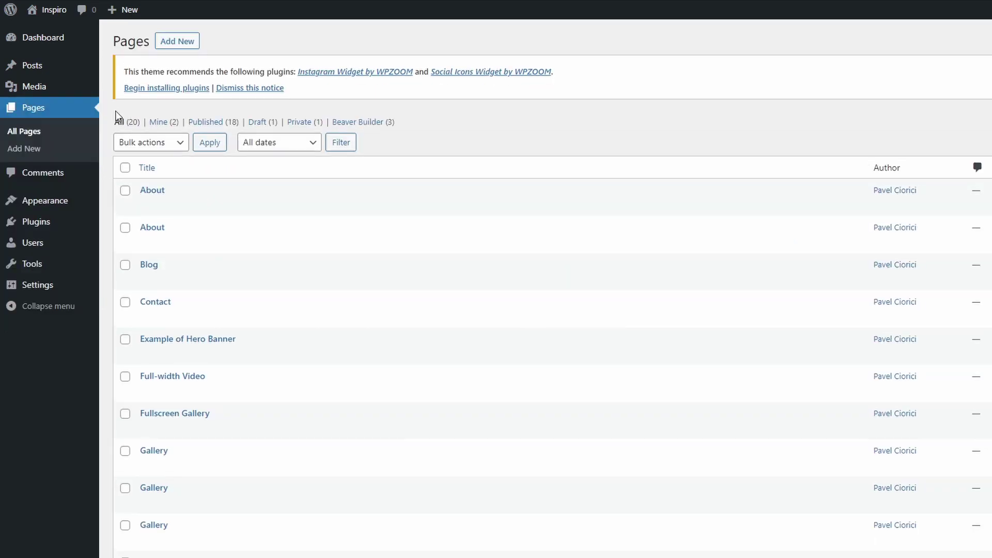
- Publish a new page titled 'New BB Homepage' using the Homepage (Page Builder) template
click(42, 149)
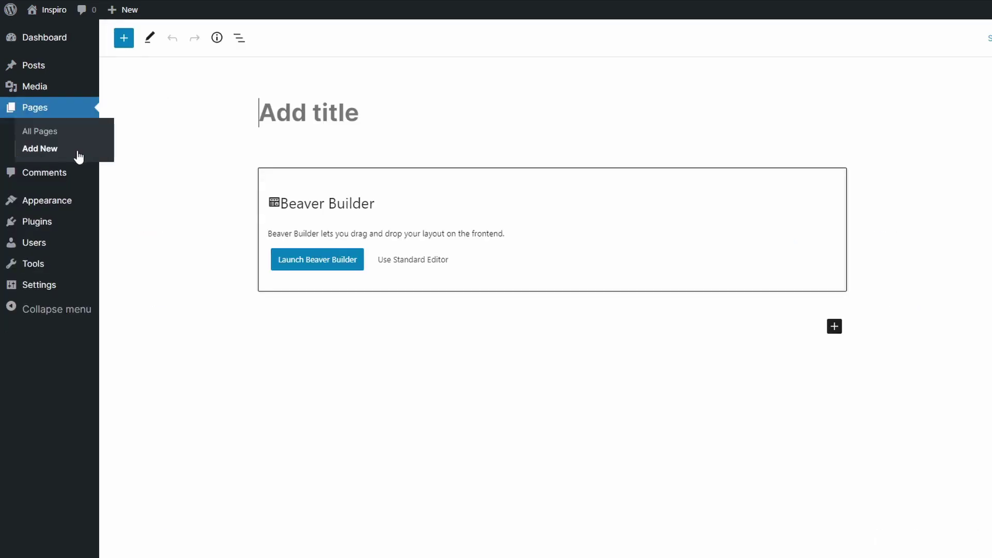
text(New BB Homepage)
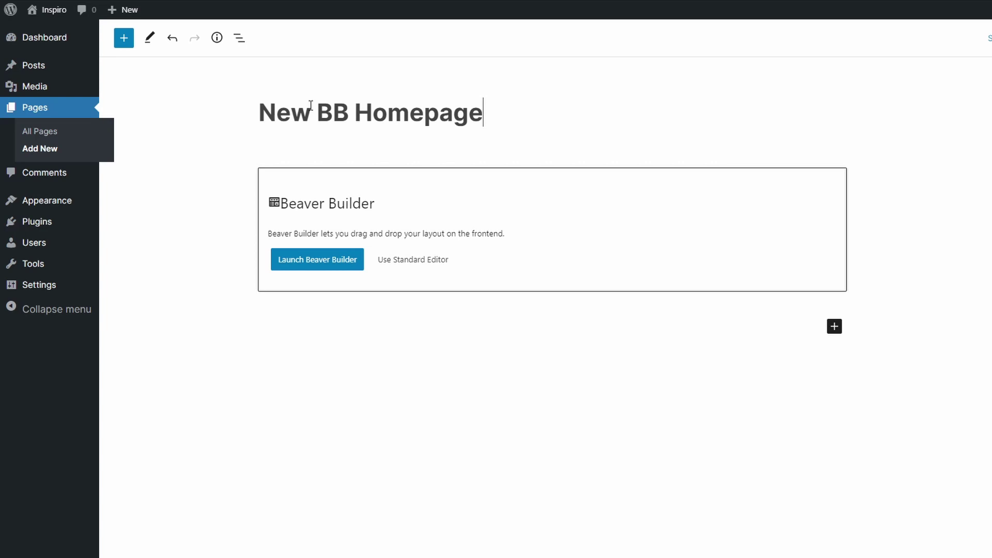
click(864, 459)
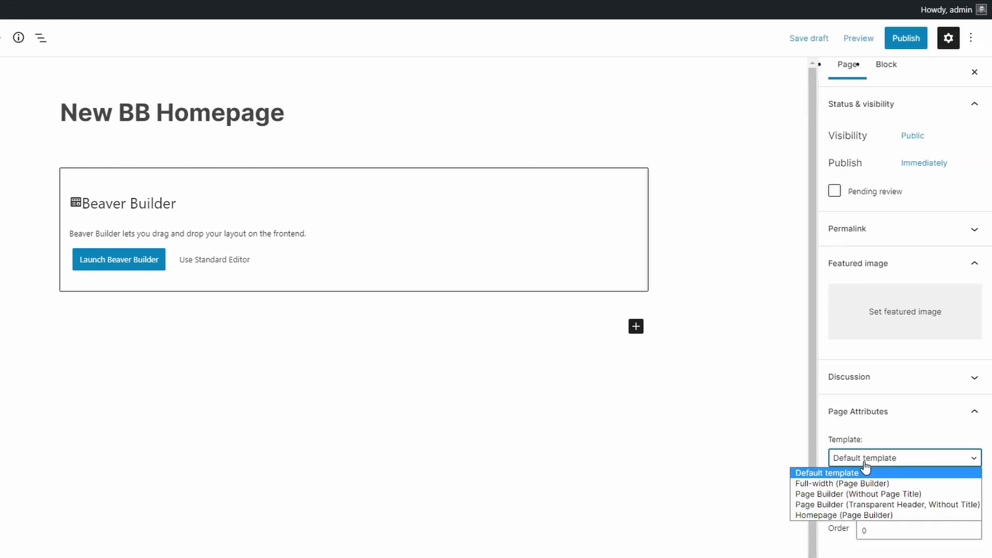
click(855, 515)
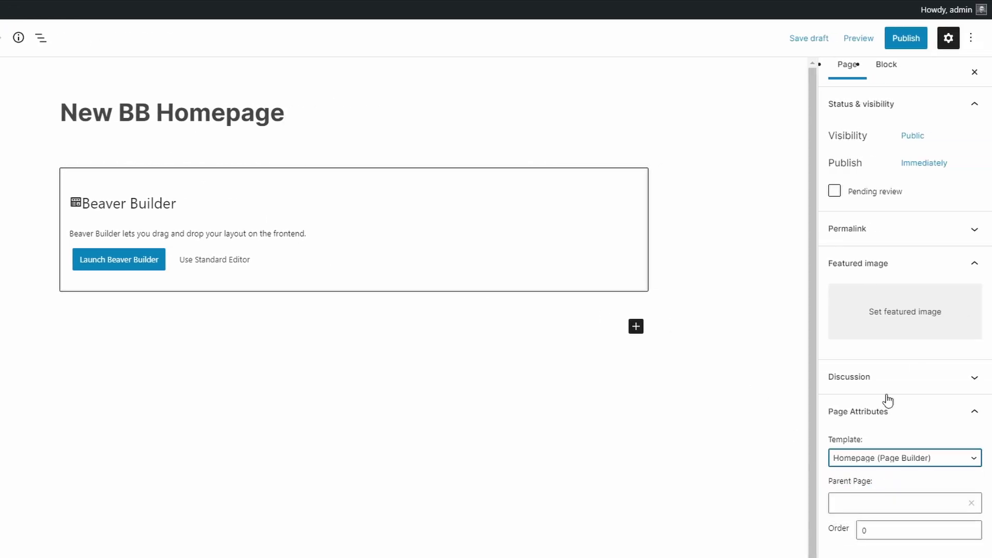
click(905, 40)
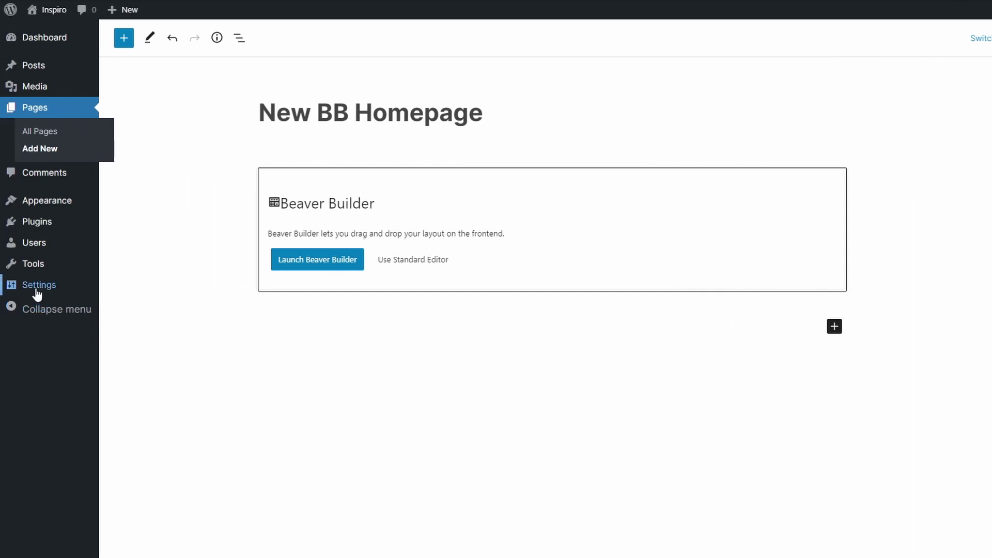
- In Reading settings, set a static homepage to New BB Homepage and save
mouse_move(37, 294)
click(141, 322)
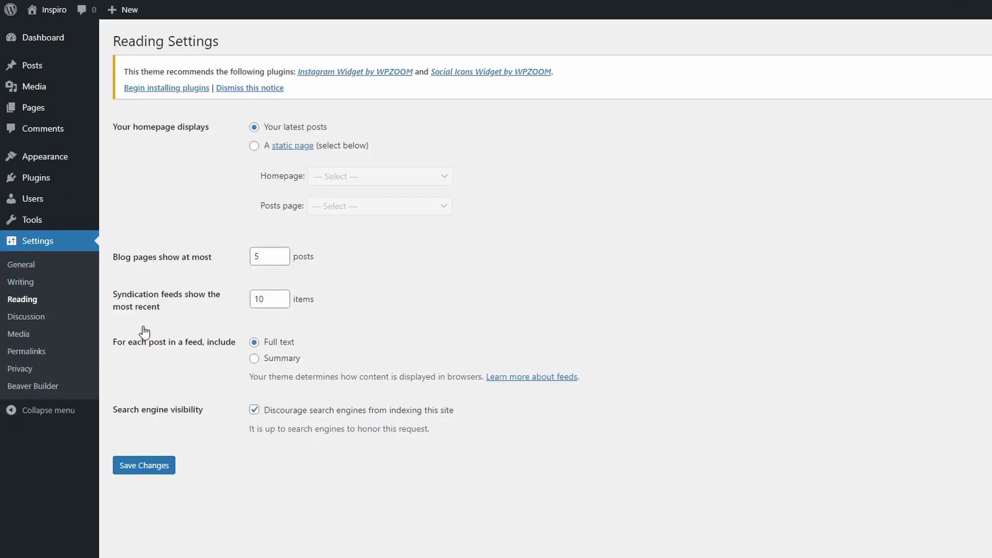
click(254, 146)
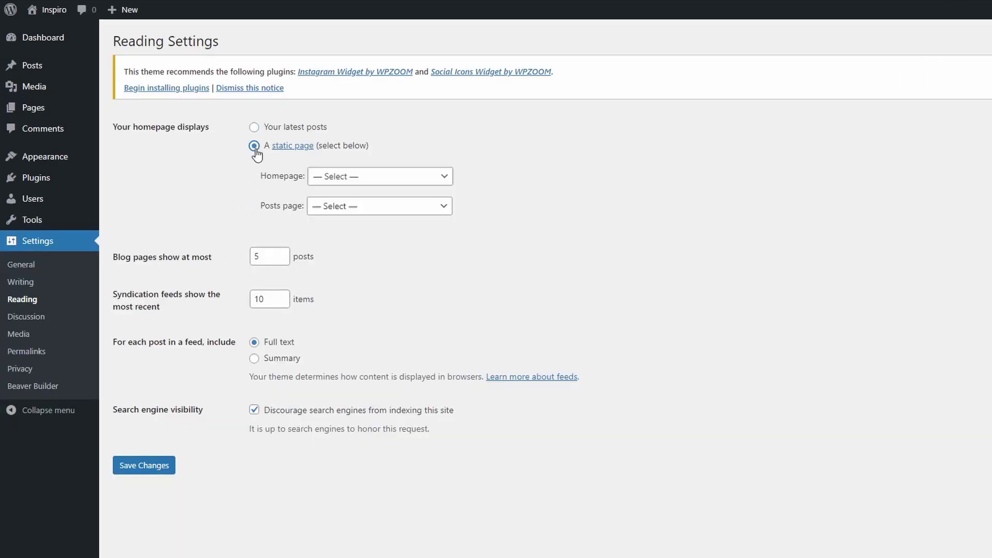
click(349, 178)
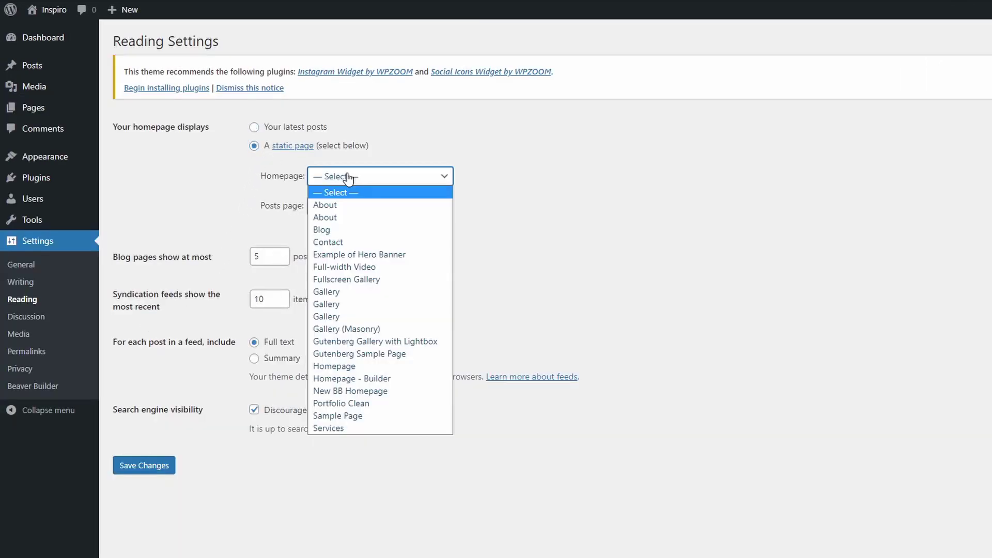
click(343, 392)
click(141, 471)
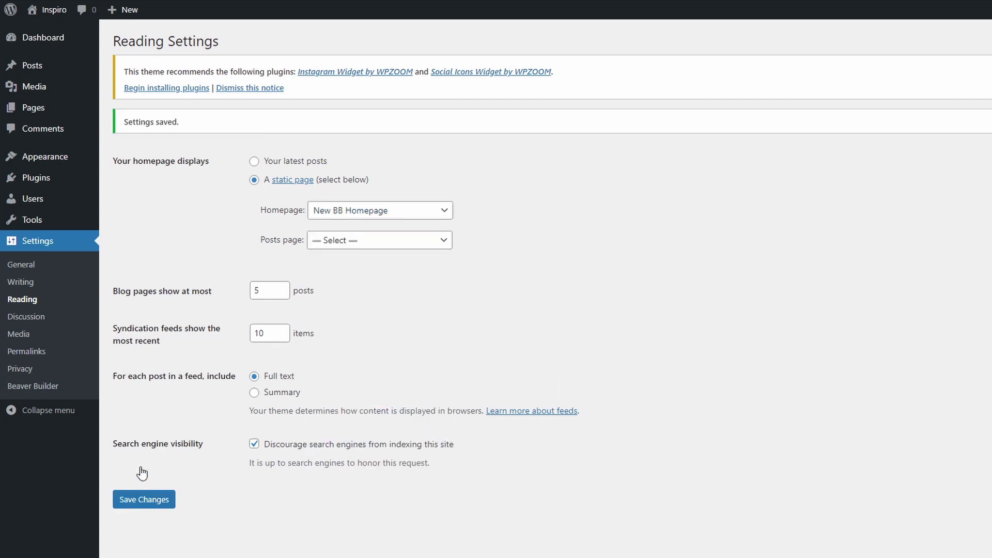
- View the new front page and launch it in the Beaver Builder editor
click(50, 27)
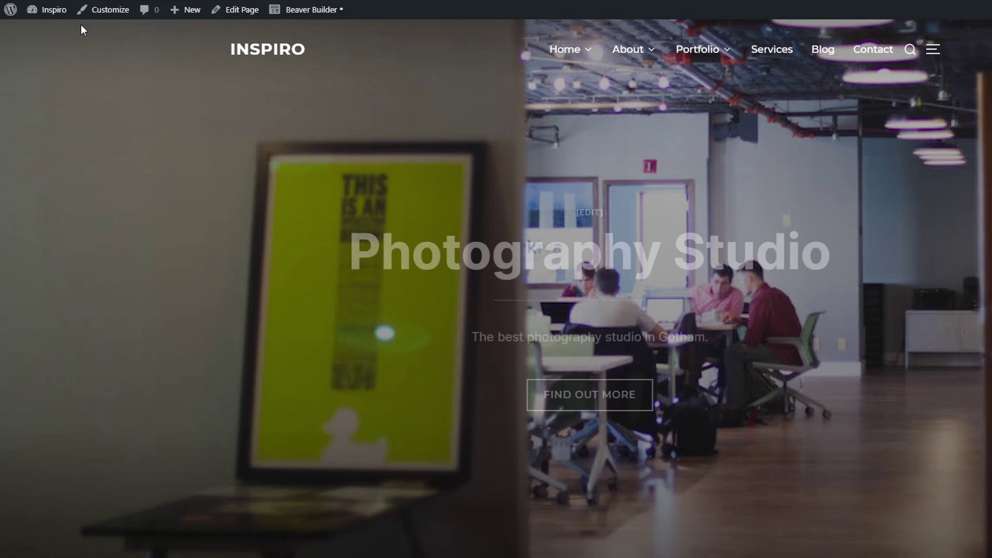
scroll(389, 310, down, 3)
scroll(403, 330, up, 3)
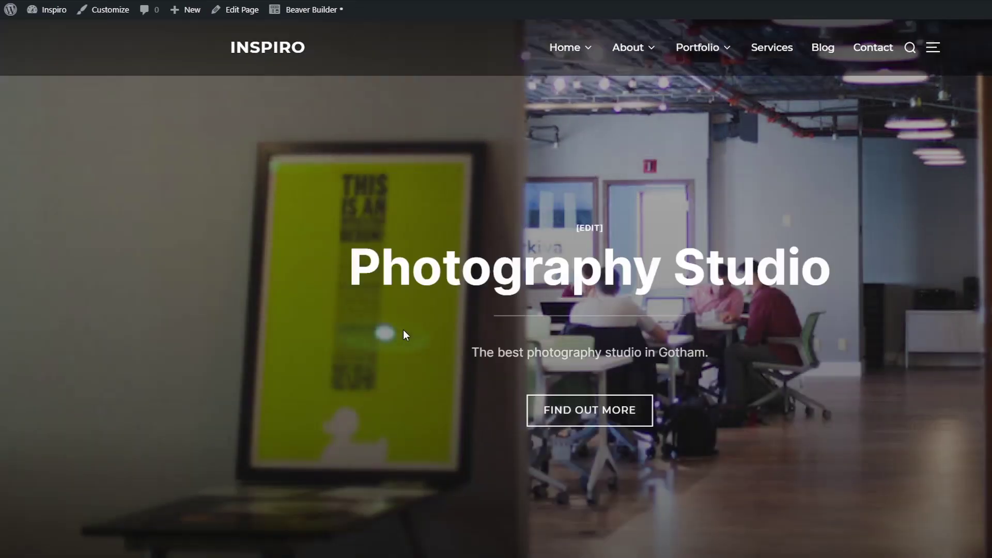
click(311, 10)
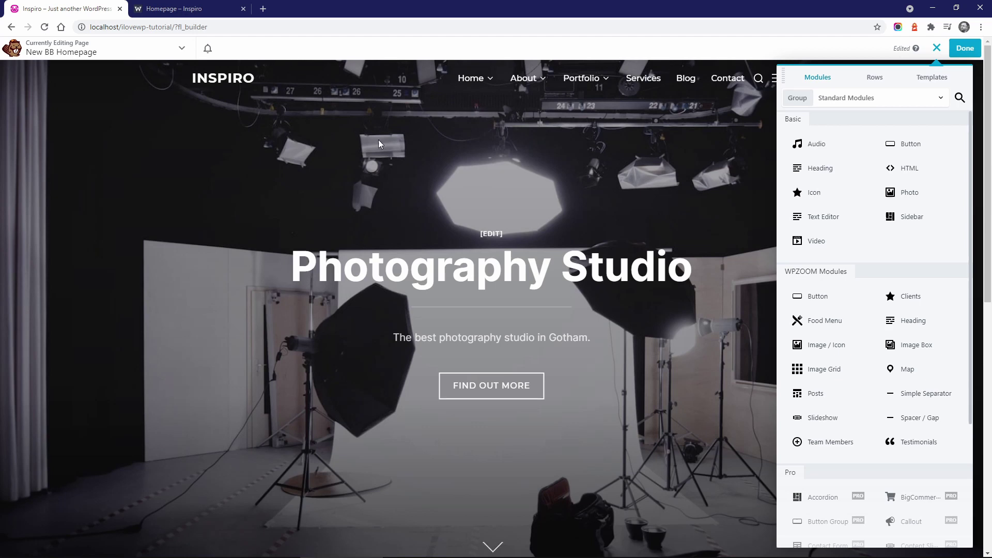
scroll(488, 259, down, 5)
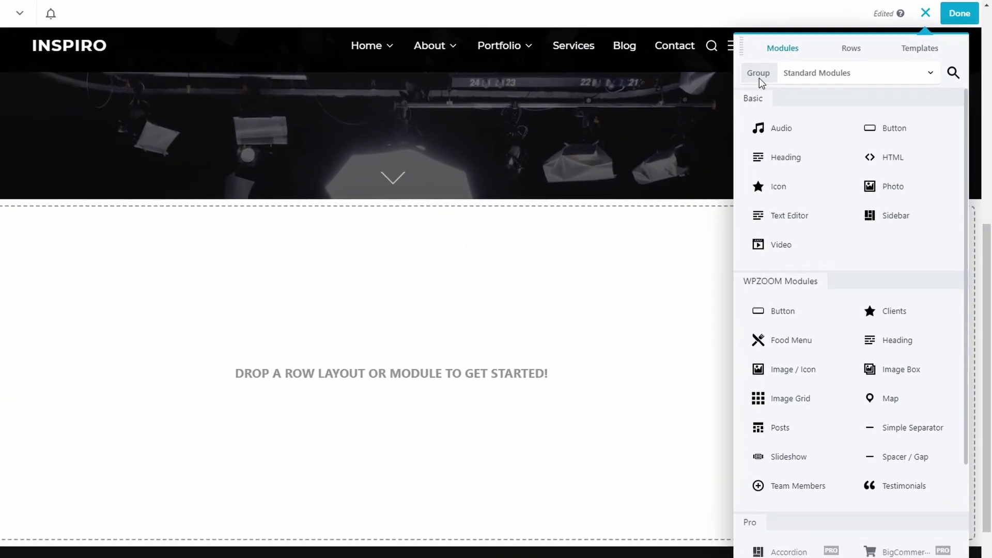
- Apply the Inspiro Lite Homepage template from the Templates panel's Inspiro Lite group
click(838, 52)
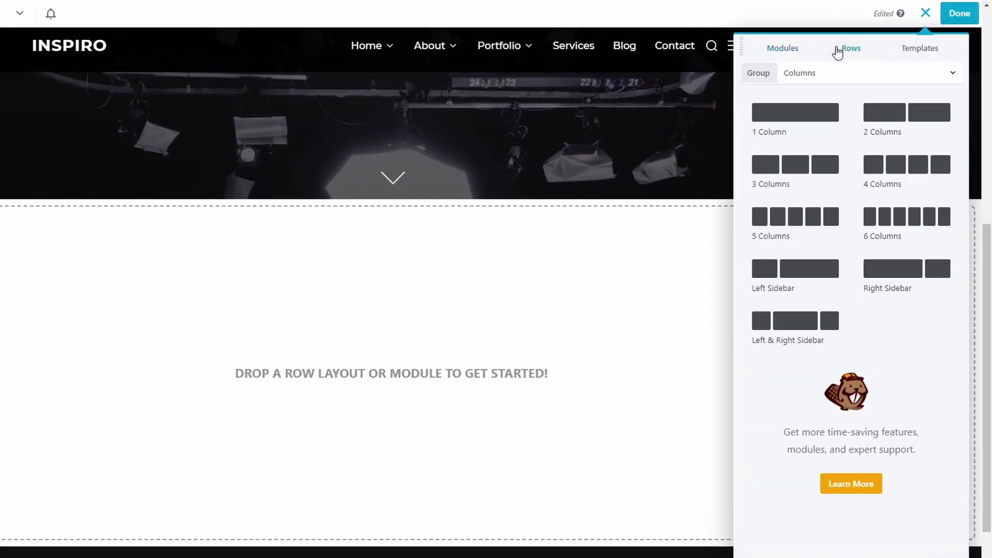
click(904, 57)
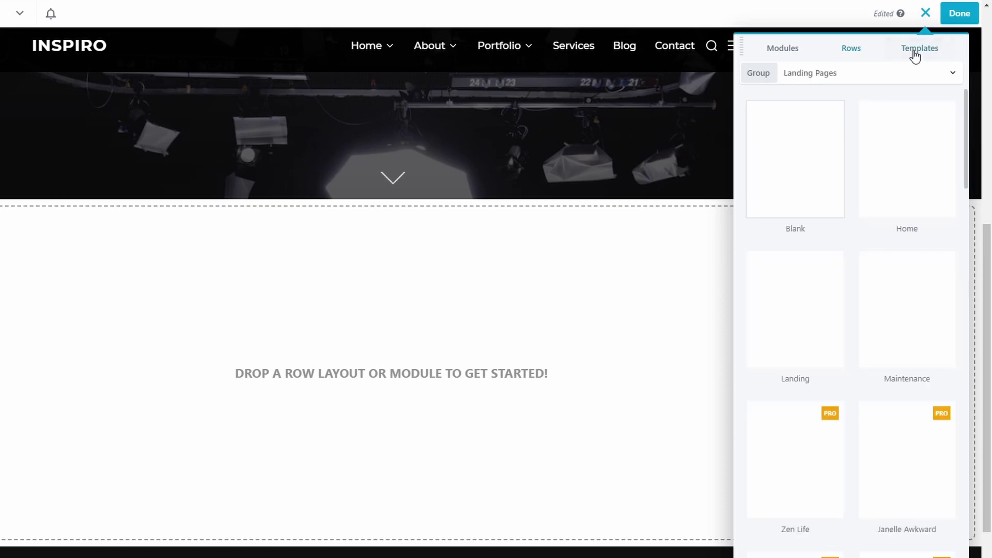
click(841, 78)
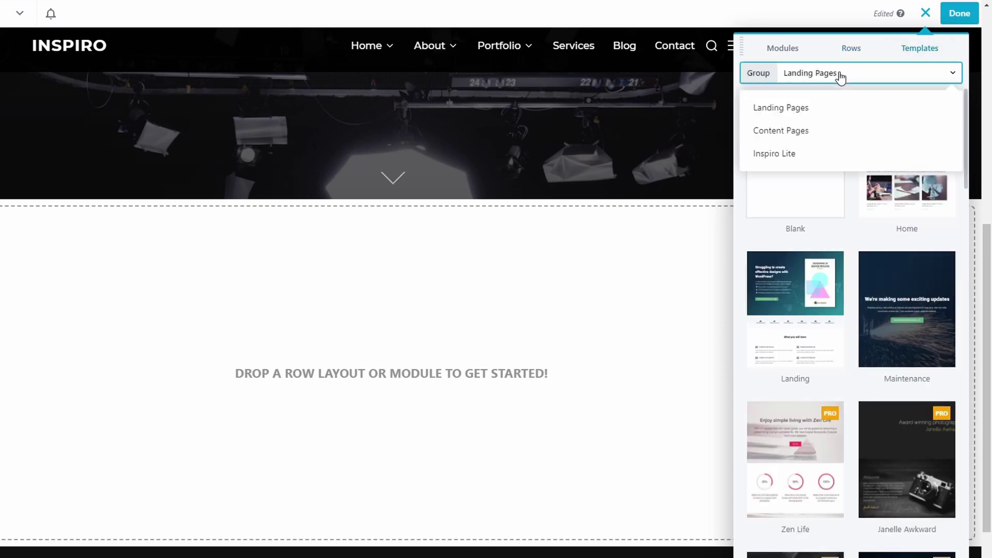
click(789, 131)
click(820, 73)
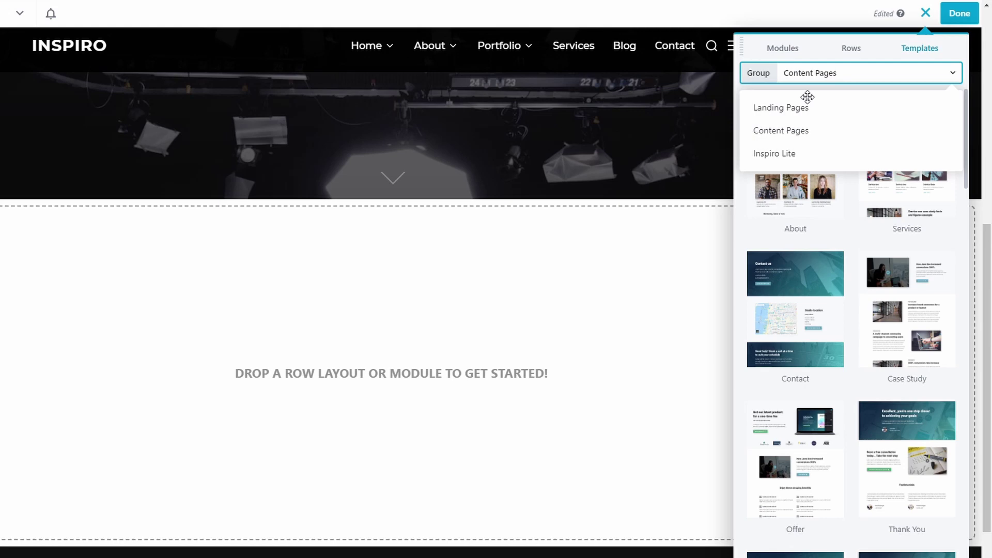
click(777, 154)
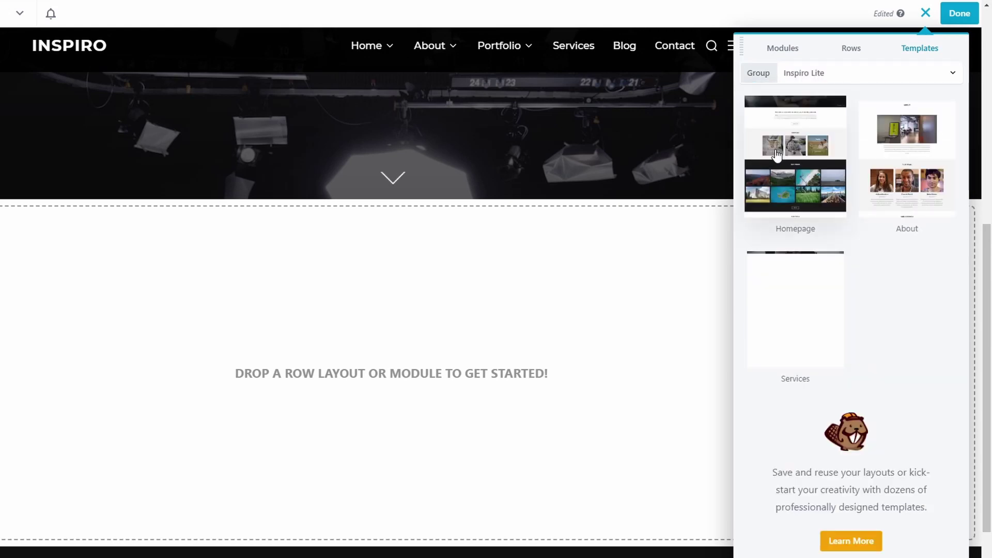
click(777, 154)
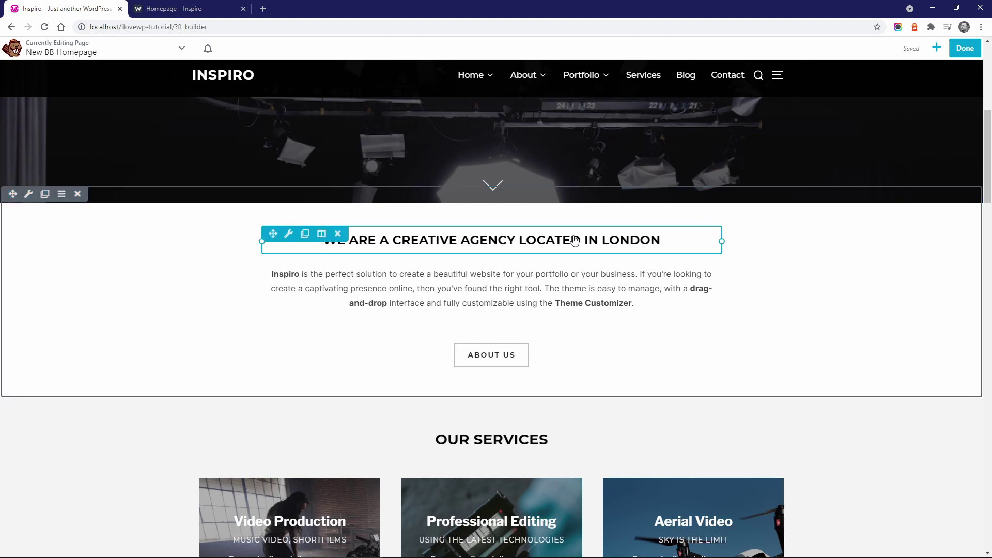
- Inspect the agency heading and intro paragraph settings, leaving them unchanged
click(524, 244)
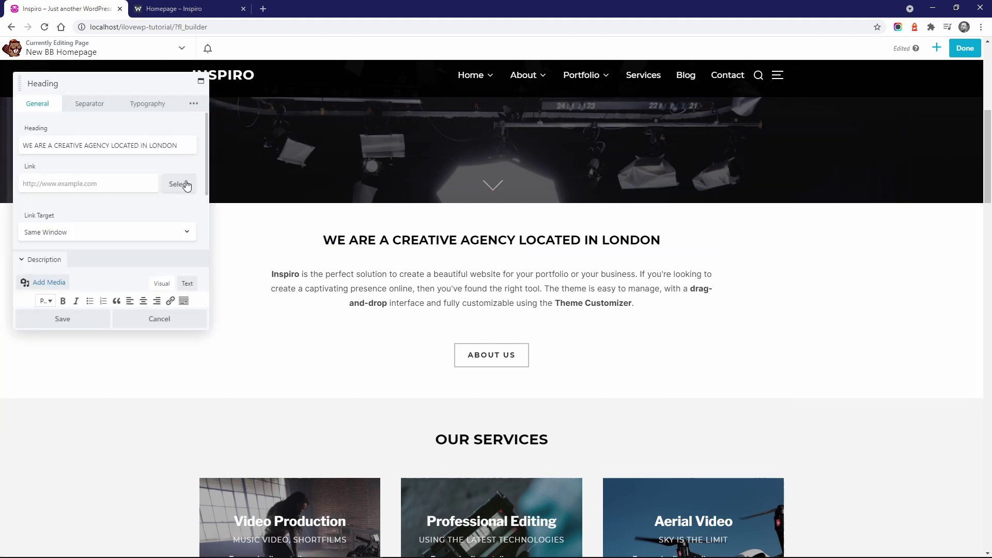
click(285, 297)
click(156, 318)
scroll(456, 296, down, 10)
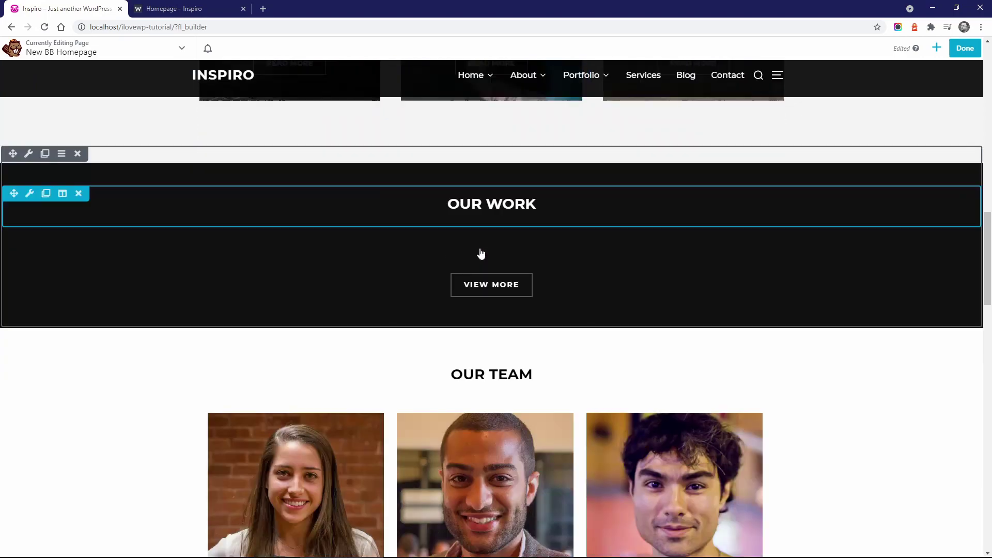
scroll(480, 253, down, 20)
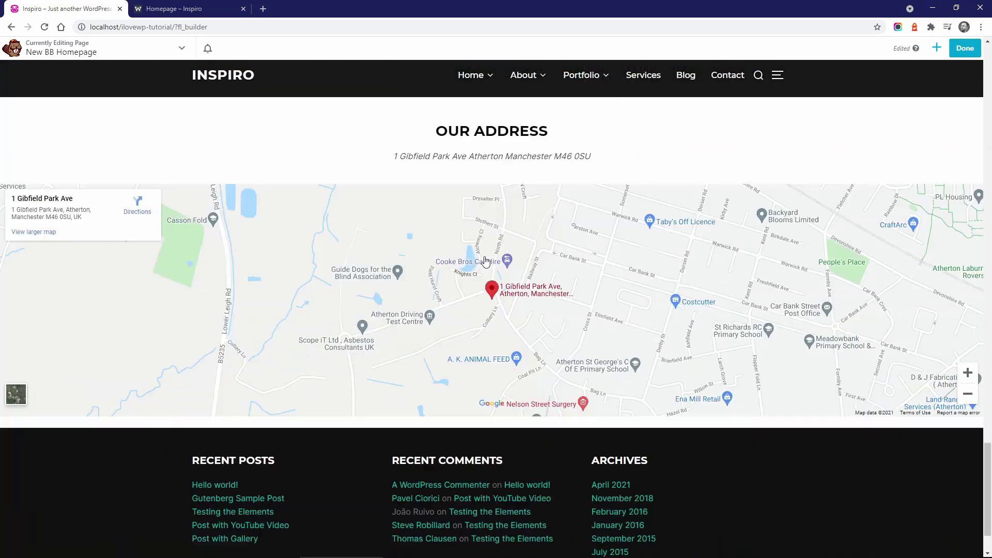
scroll(486, 260, down, 2)
scroll(486, 269, up, 9)
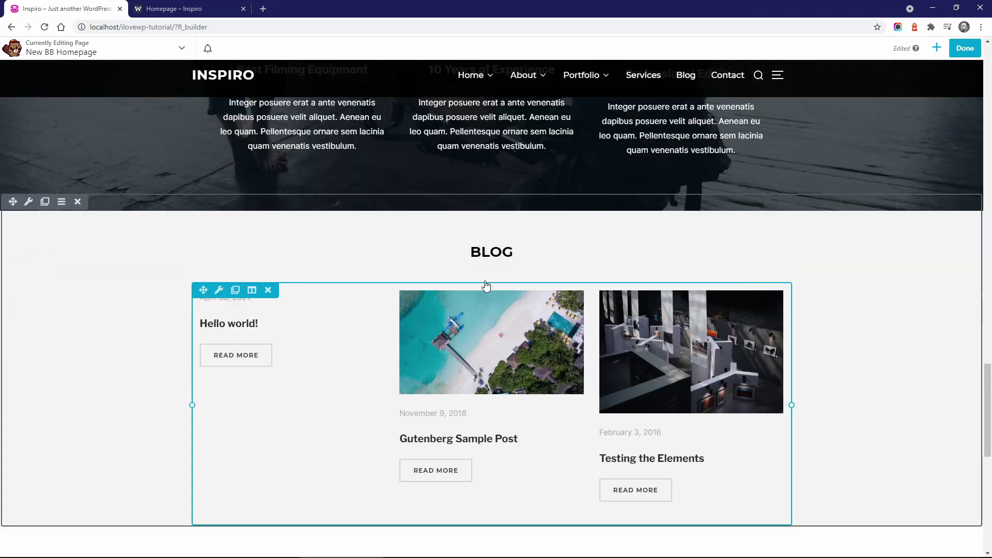
scroll(486, 285, up, 12)
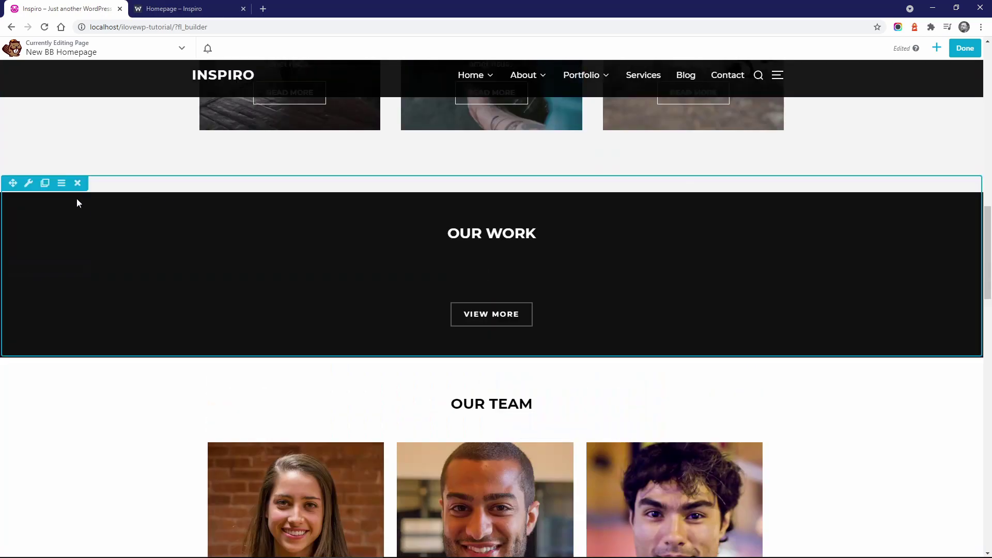
- Delete the Our Work row, then click Done and Publish
click(77, 185)
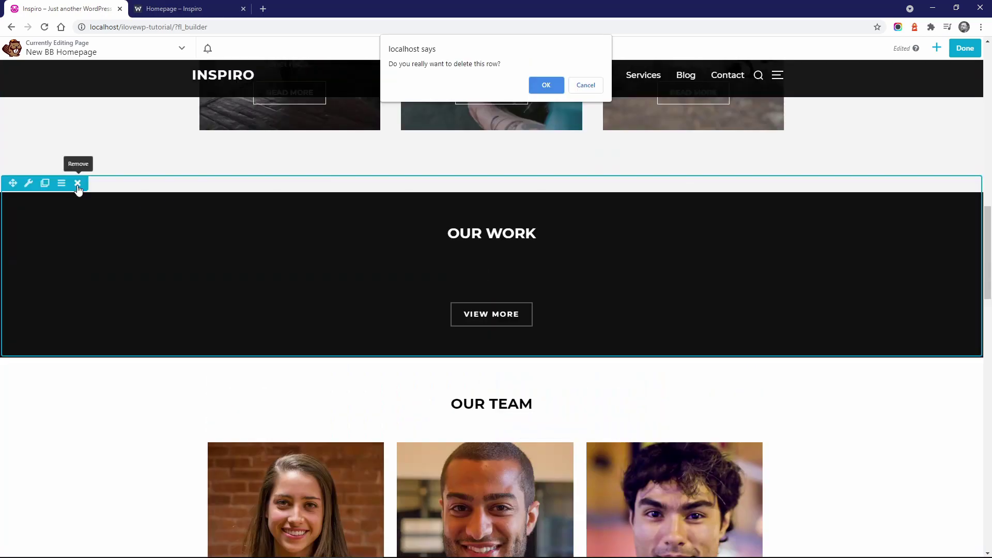
click(546, 85)
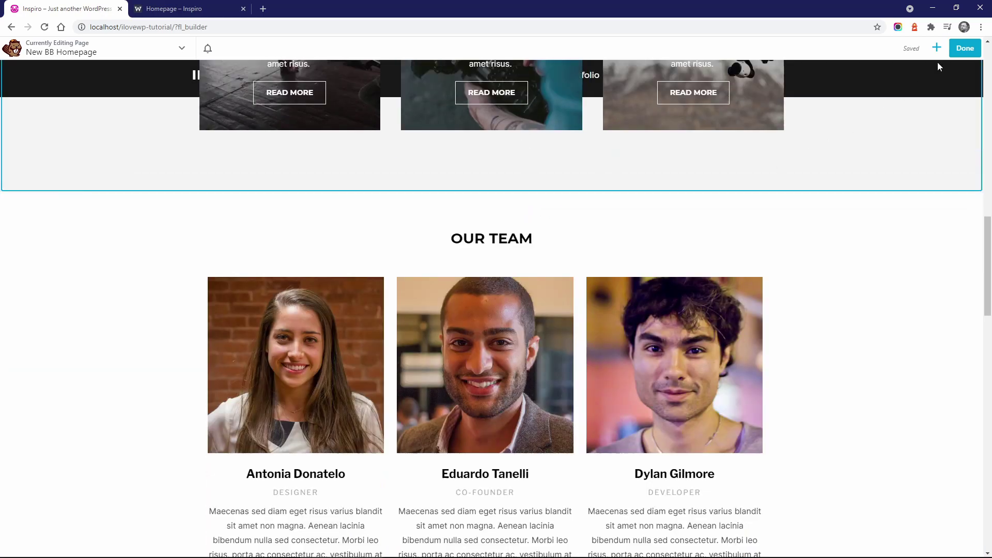
click(964, 48)
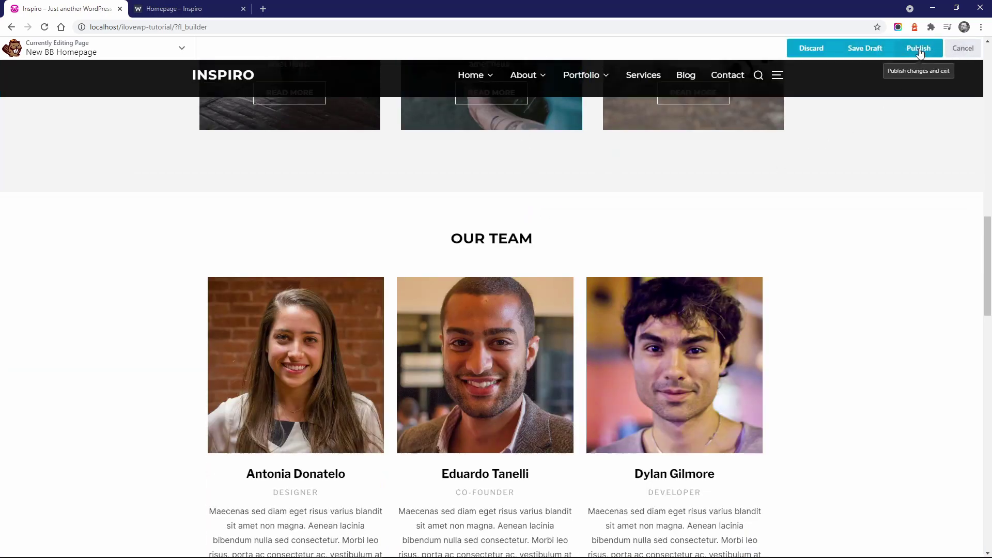
click(919, 49)
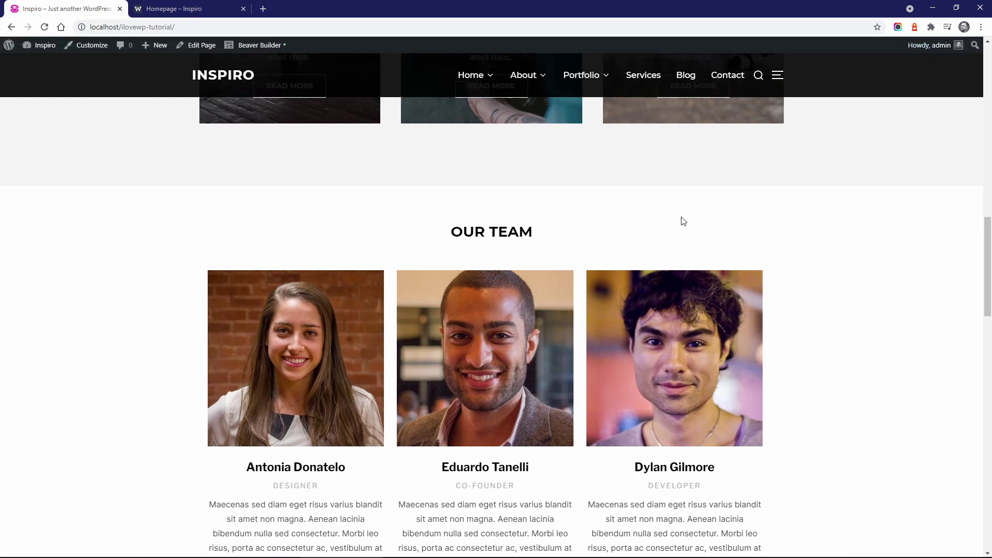
scroll(630, 222, up, 15)
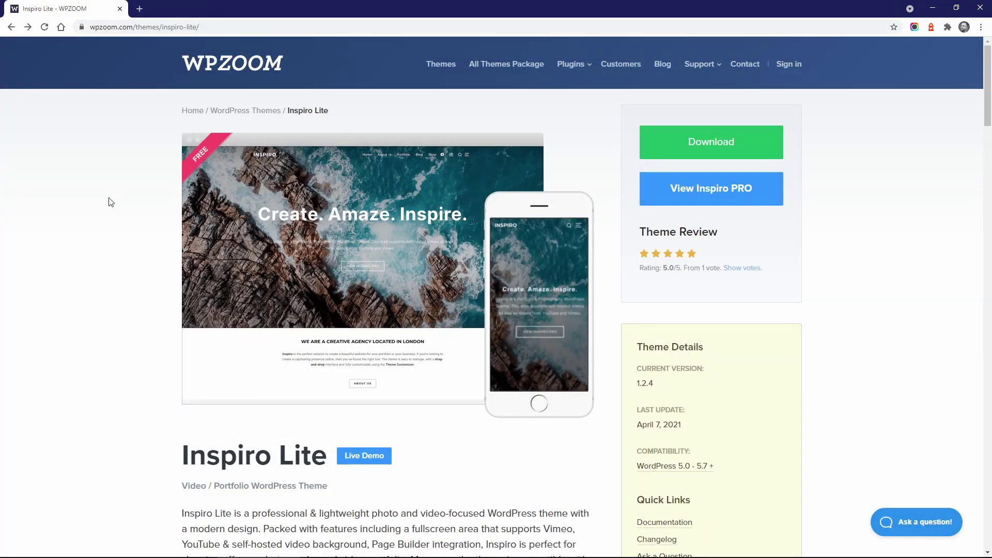
- Open the $79 Inspiro Pro page from the Lite vs. Pro comparison and scroll its demos
scroll(109, 202, down, 12)
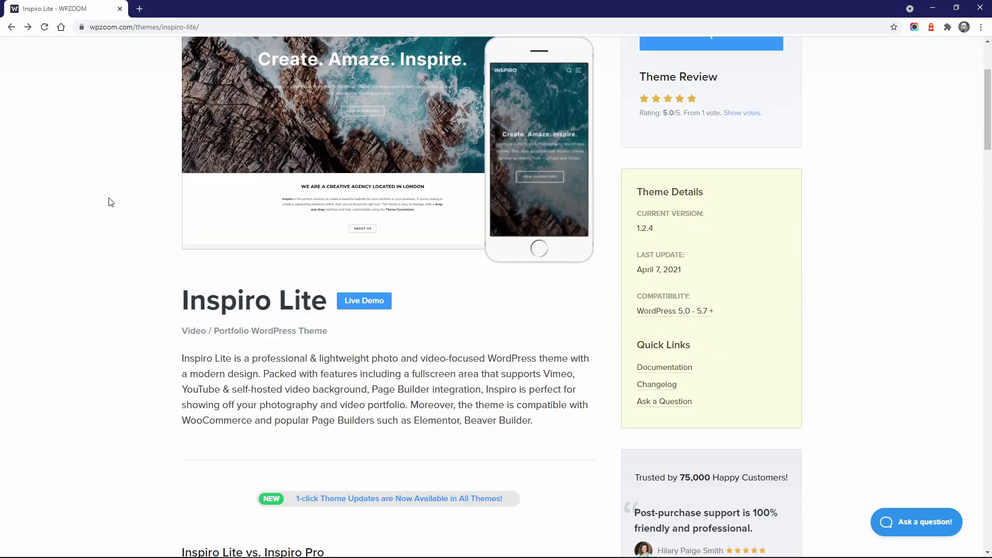
scroll(109, 201, down, 2)
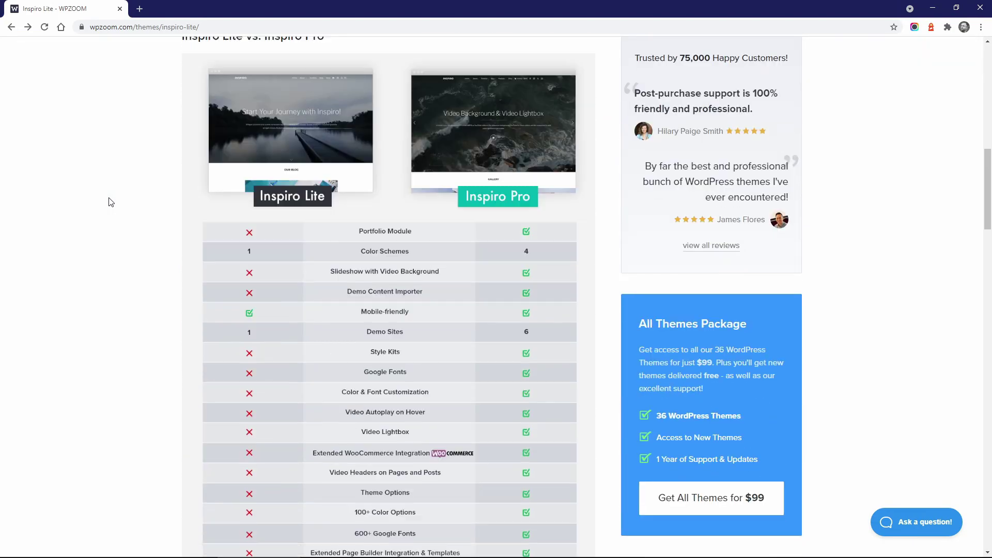
click(504, 249)
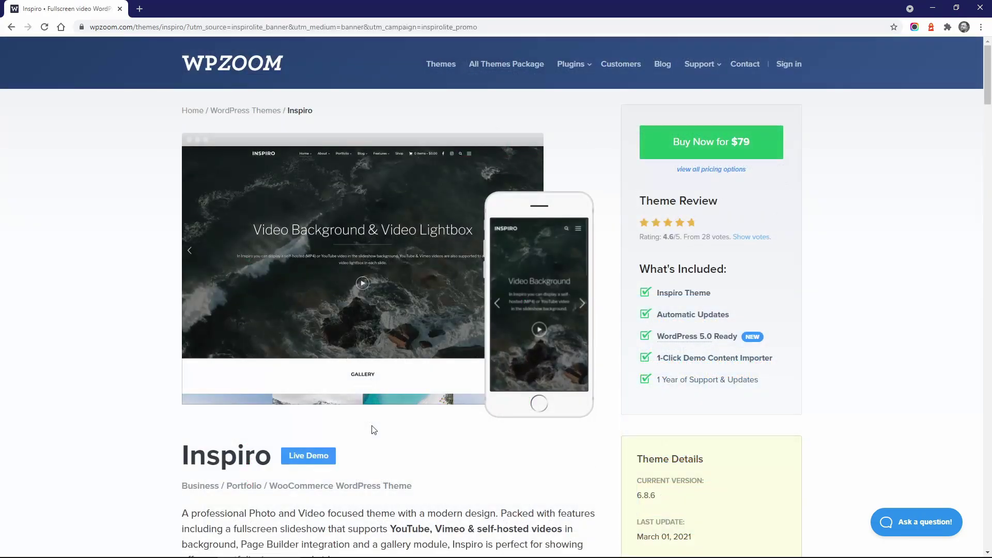
scroll(373, 429, down, 6)
scroll(373, 430, down, 10)
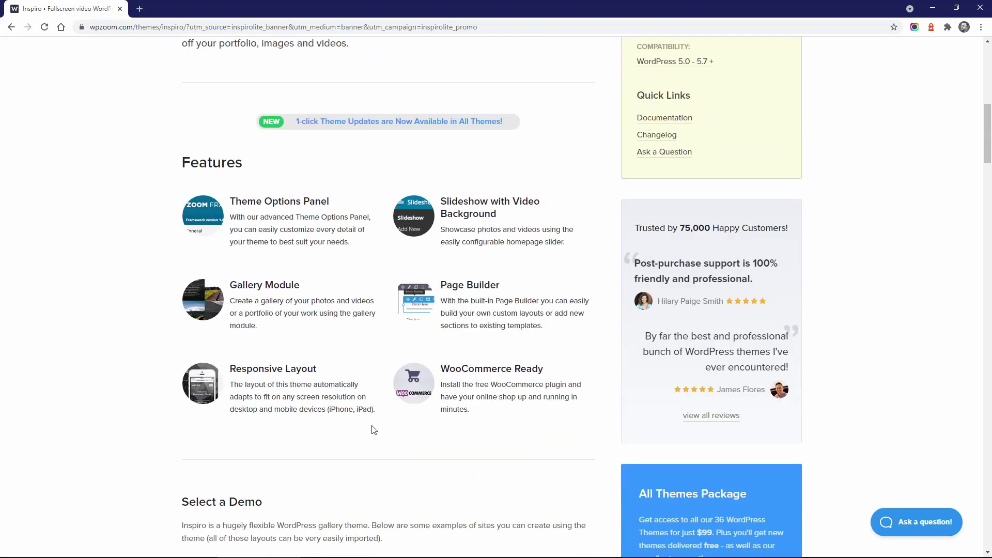
scroll(373, 431, down, 12)
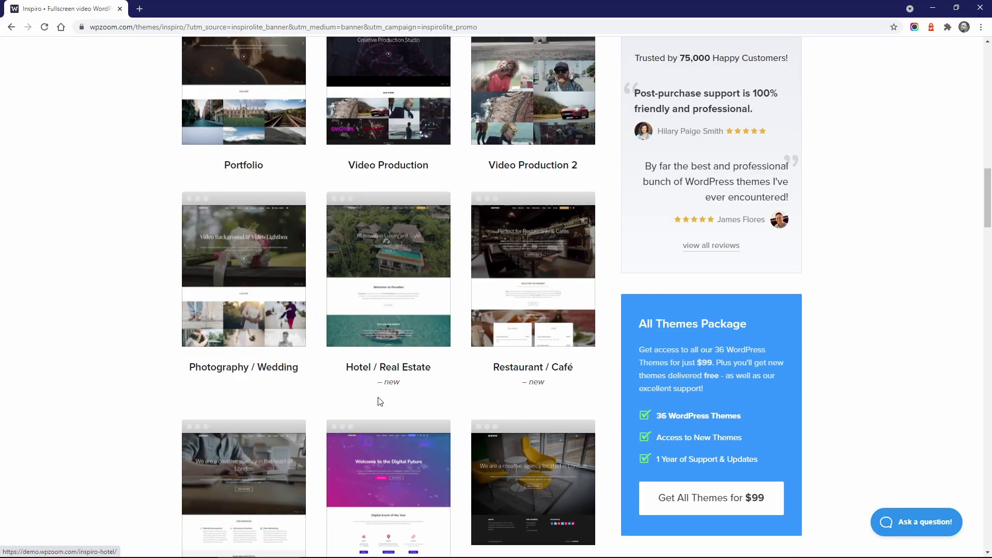
scroll(377, 365, down, 9)
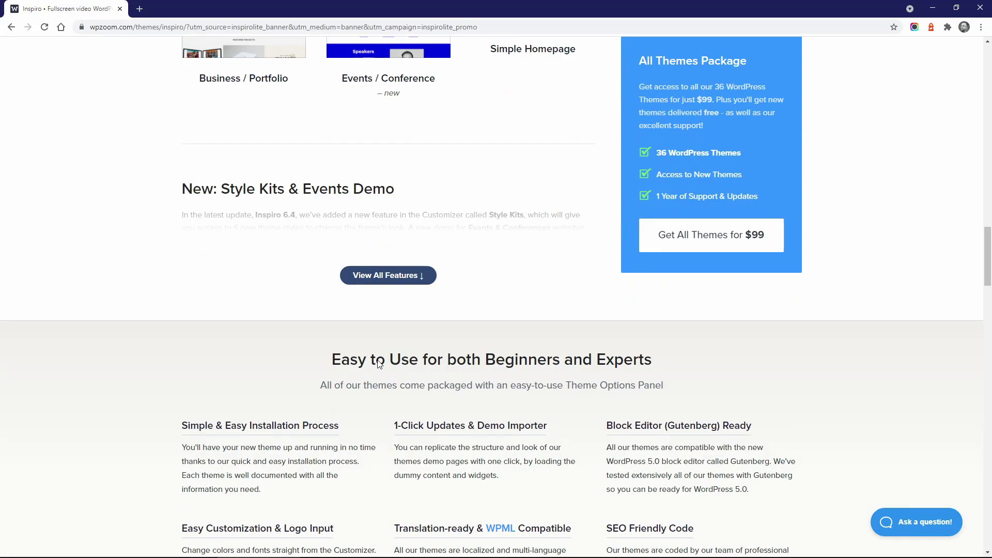
scroll(378, 364, down, 6)
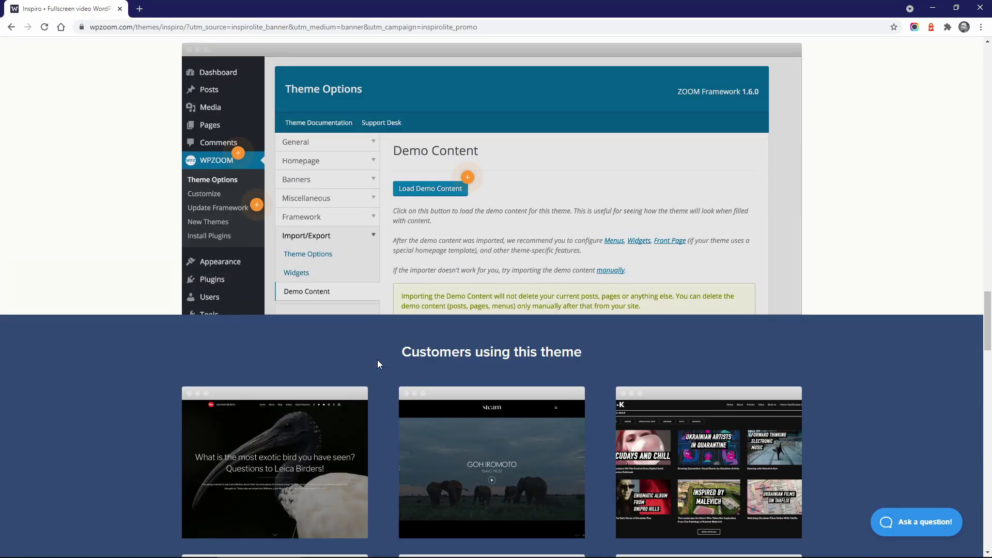